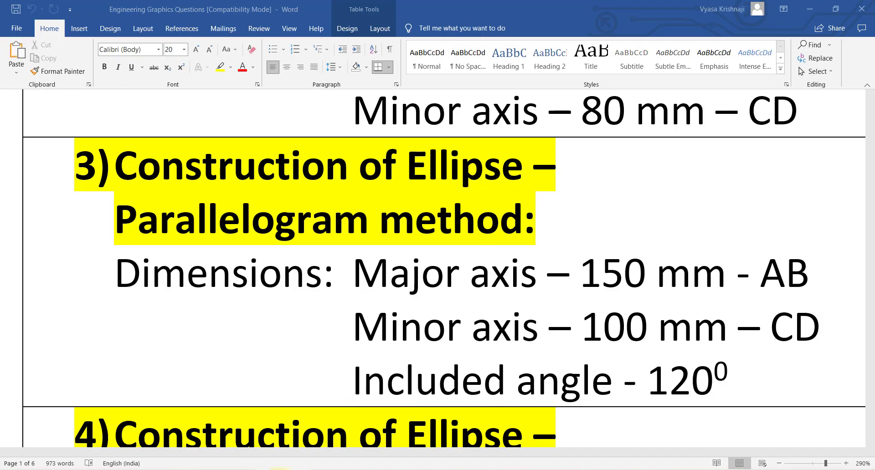
# Step: Switch to AutoCAD and set the drawing limits from 0,0 to 500,500
pyautogui.hotkey('alt', 'Tab')
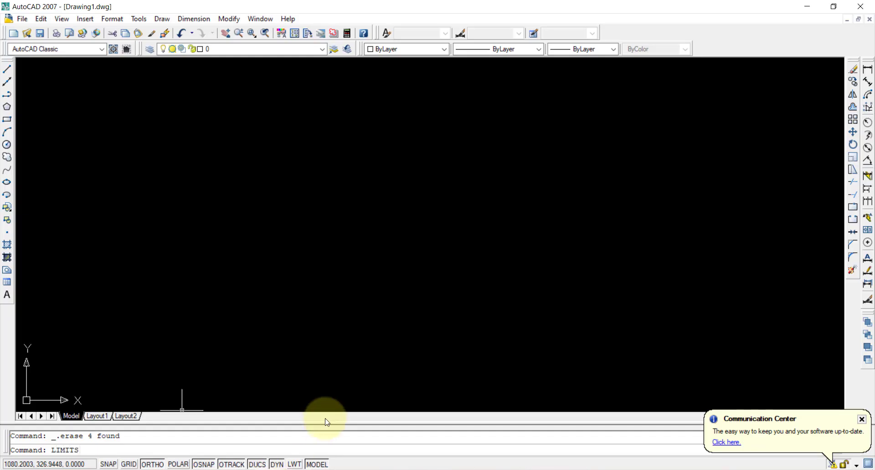
pyautogui.press('Return')
pyautogui.write('0,0')
pyautogui.press('Return')
pyautogui.write('500,500')
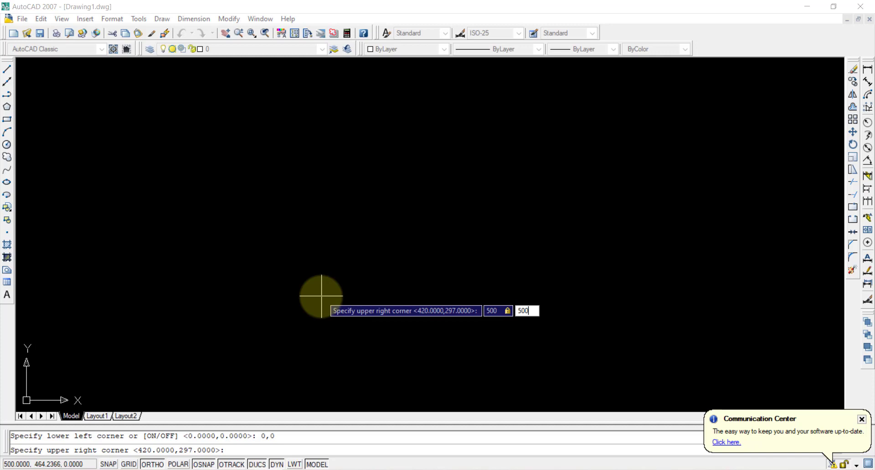
pyautogui.press('Return')
# Step: Configure the drawing units with millimeters as the insertion scale
pyautogui.write('UNITS')
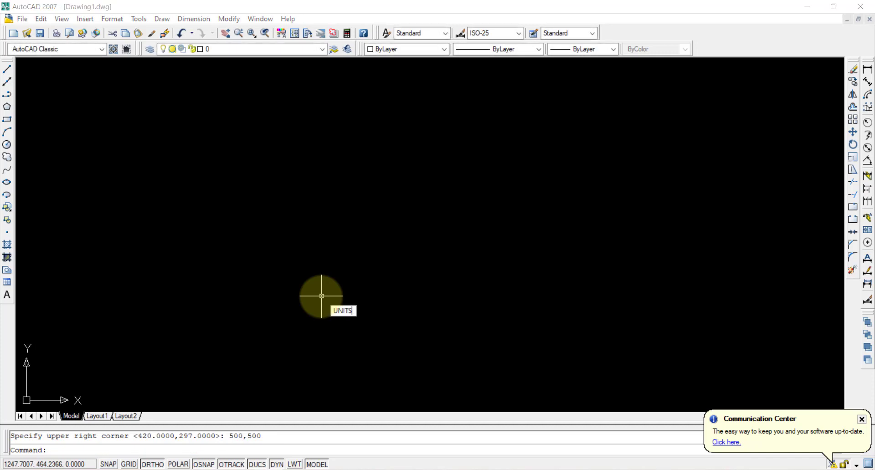
pyautogui.press('Return')
pyautogui.click(369, 261)
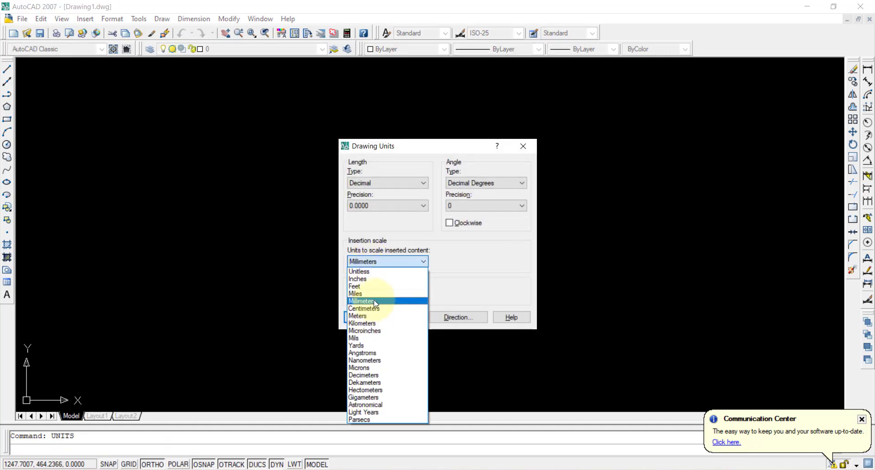
pyautogui.click(450, 267)
pyautogui.click(362, 317)
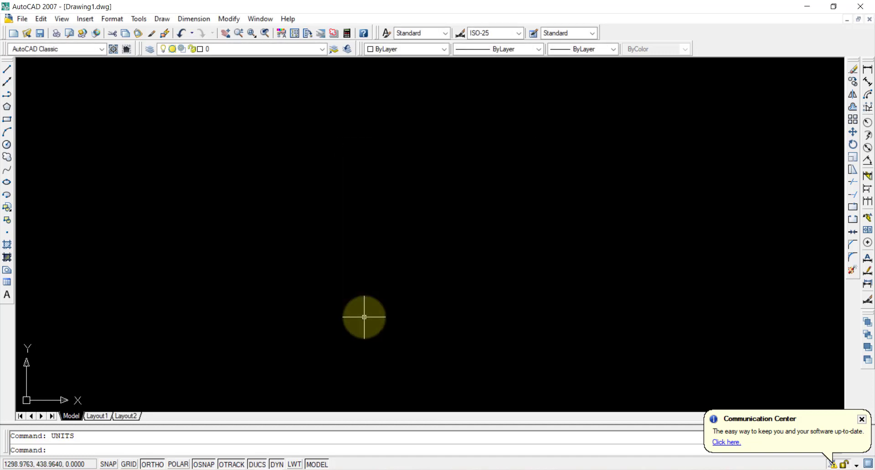
# Step: Zoom to show the entire drawing limits
pyautogui.write('Z')
pyautogui.press('Return')
pyautogui.write('a')
pyautogui.press('Return')
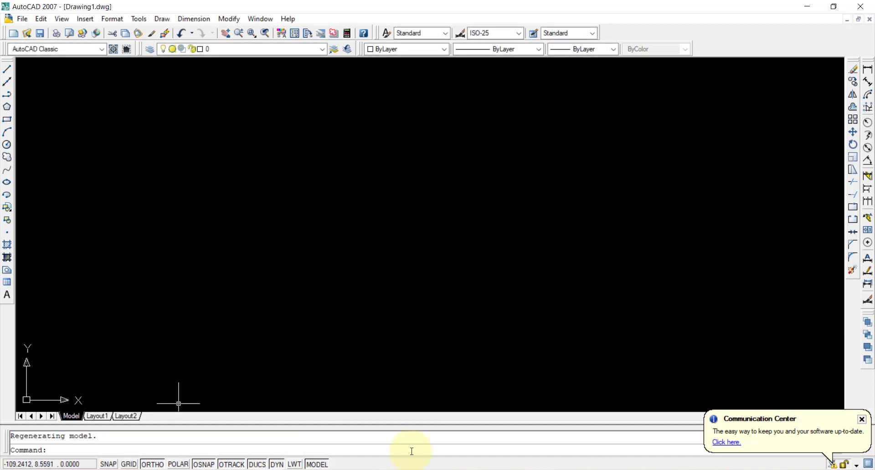
# Step: Check the axis lengths in the Word question and draw the parallelogram's 150 mm horizontal base line in AutoCAD
pyautogui.hotkey('alt', 'Tab')
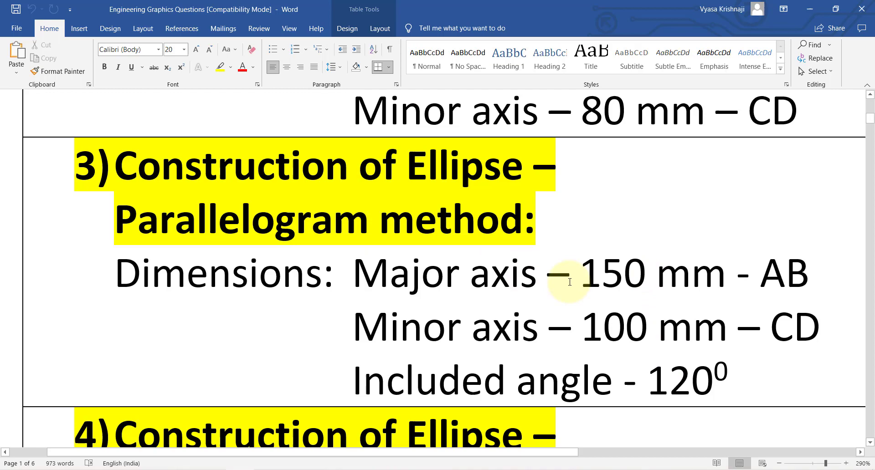
pyautogui.click(272, 454)
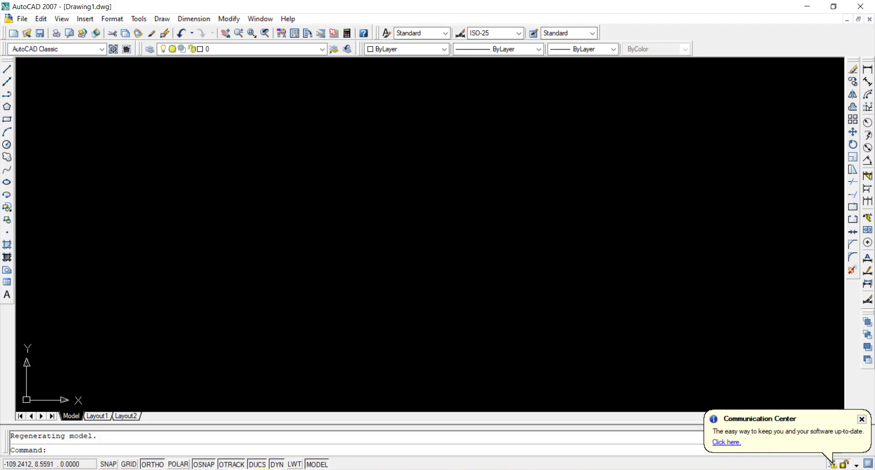
pyautogui.click(7, 71)
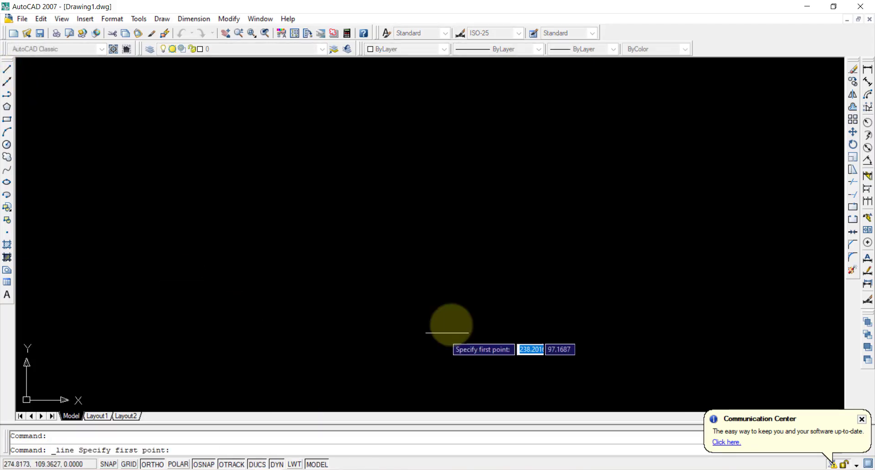
pyautogui.click(305, 285)
pyautogui.write('150')
pyautogui.press('Return')
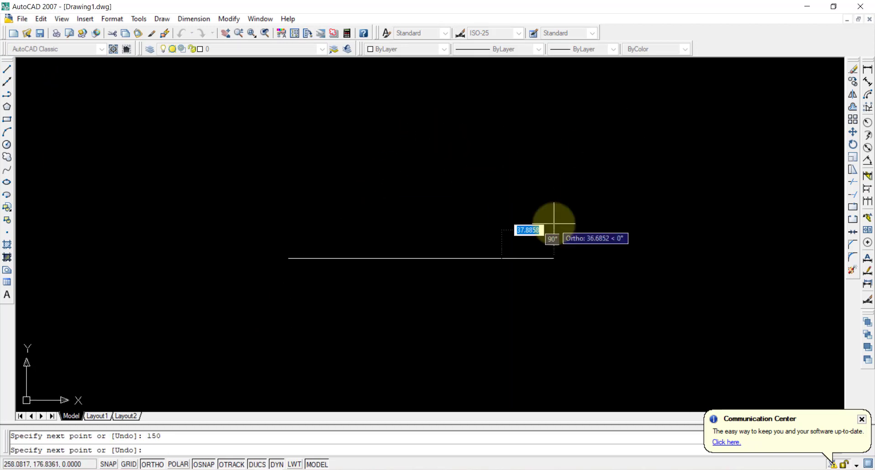
# Step: Check the minor axis and included angle in Word, and draw a 100 mm side at 120° from the base's right end in AutoCAD
pyautogui.click(270, 464)
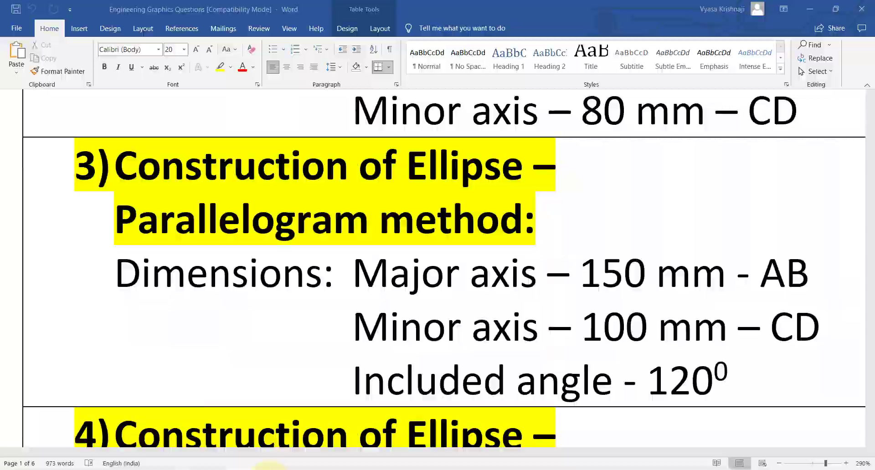
pyautogui.hotkey('alt', 'Tab')
pyautogui.write('10')
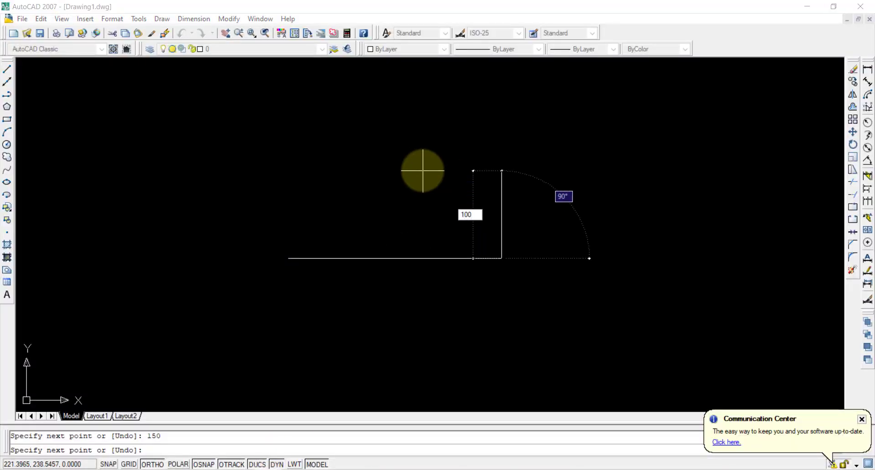
pyautogui.press('Tab')
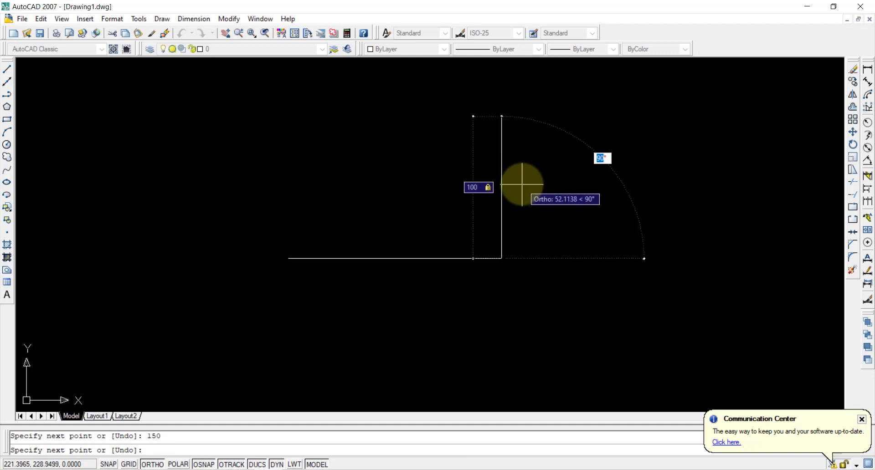
pyautogui.press('Return')
pyautogui.write('100')
pyautogui.press('Tab')
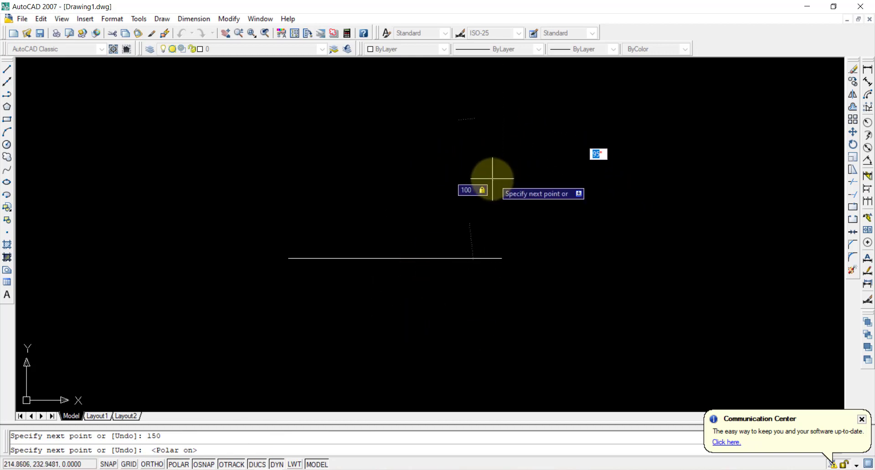
pyautogui.write('120')
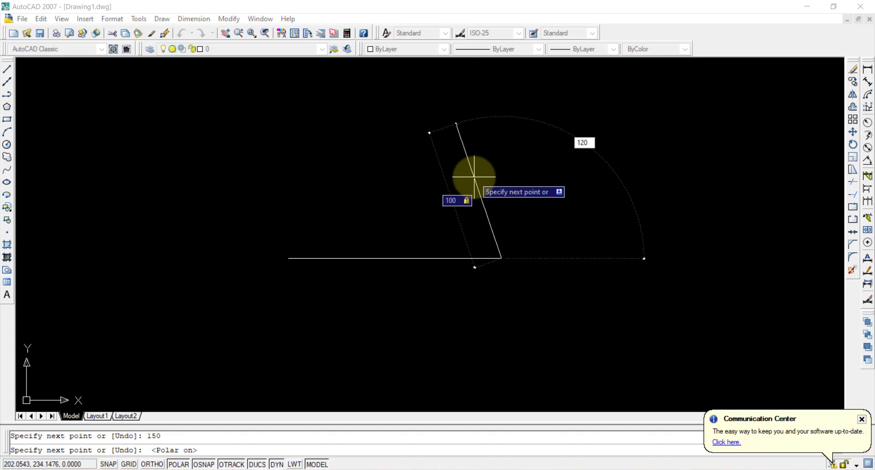
pyautogui.press('Return')
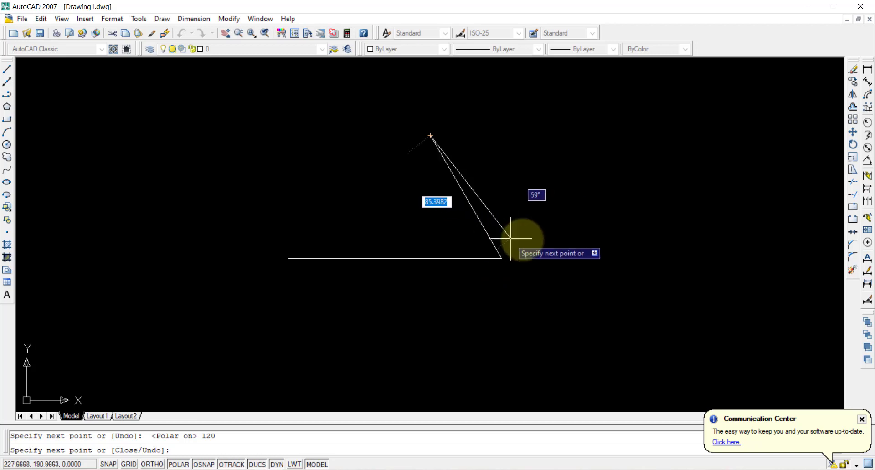
# Step: Draw the 150 mm horizontal upper side with Ortho on and close the parallelogram at the base line's left end
pyautogui.click(152, 464)
pyautogui.write('1')
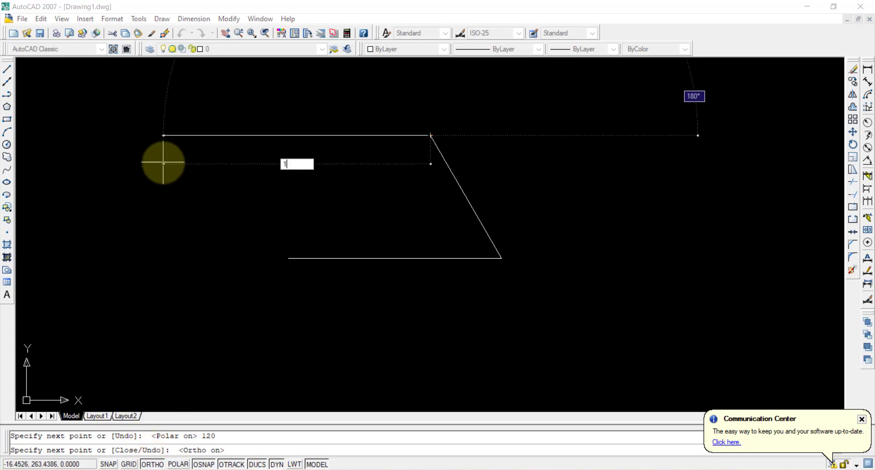
pyautogui.write('50')
pyautogui.press('Return')
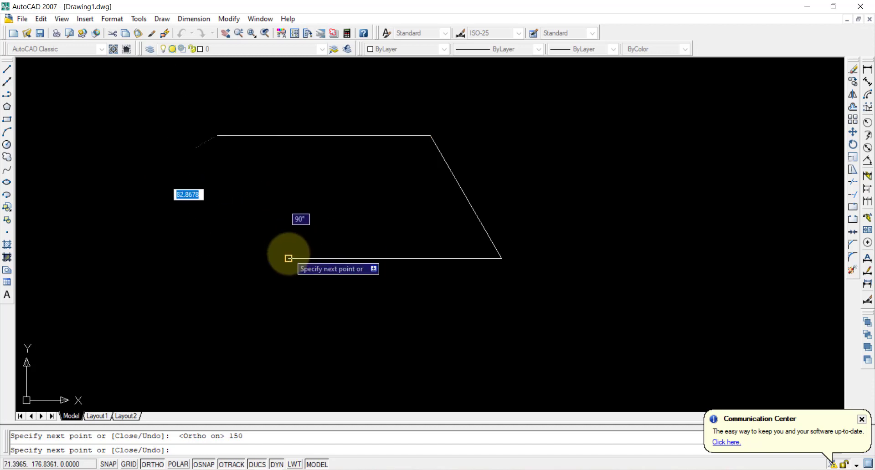
pyautogui.click(288, 258)
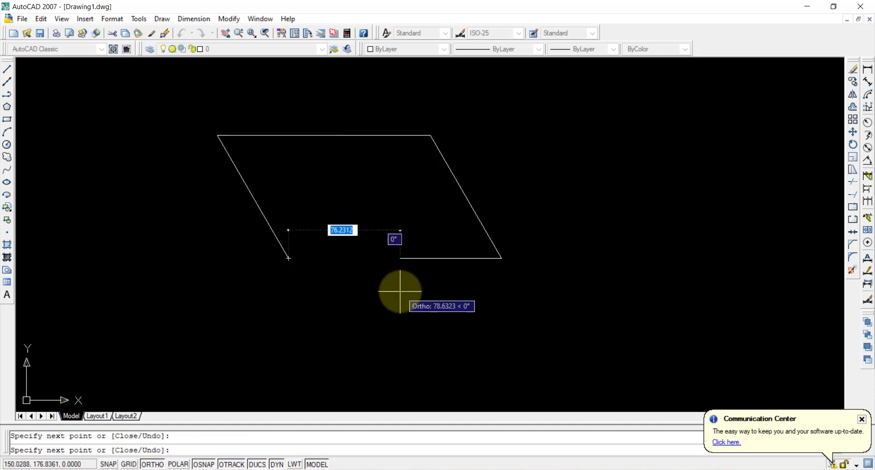
pyautogui.press('Escape')
# Step: Check the angle at the parallelogram's lower-left corner with an angular dimension and delete that dimension
pyautogui.scroll(2, 299, 206)
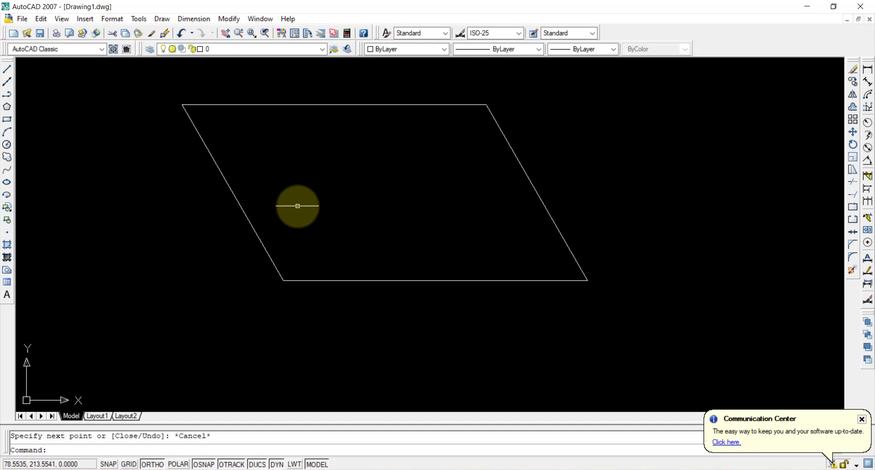
pyautogui.scroll(2, 304, 172)
pyautogui.moveTo(365, 176); pyautogui.dragTo(356, 205, button='middle')
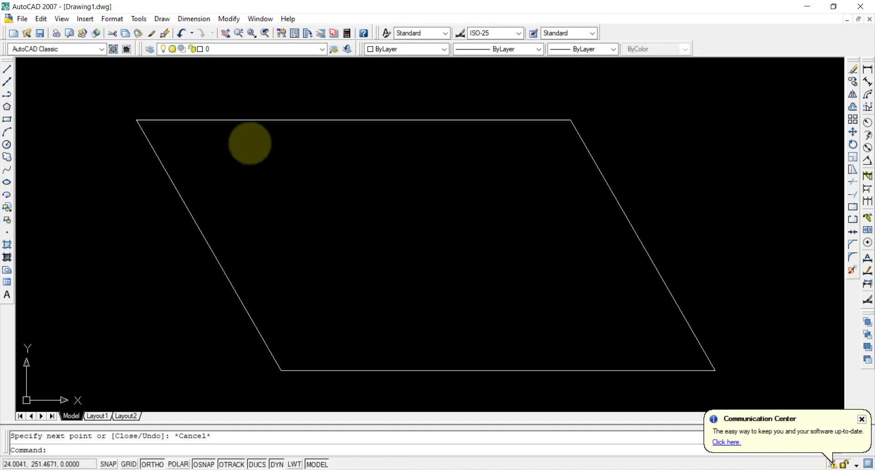
pyautogui.click(868, 177)
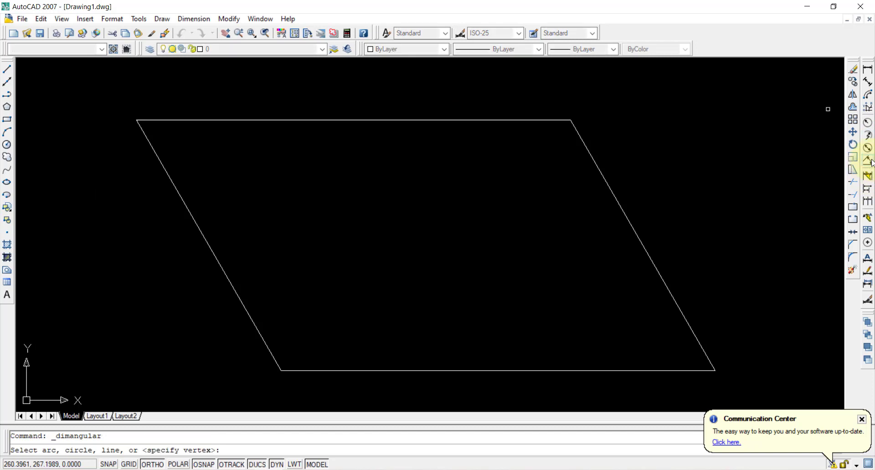
pyautogui.click(264, 342)
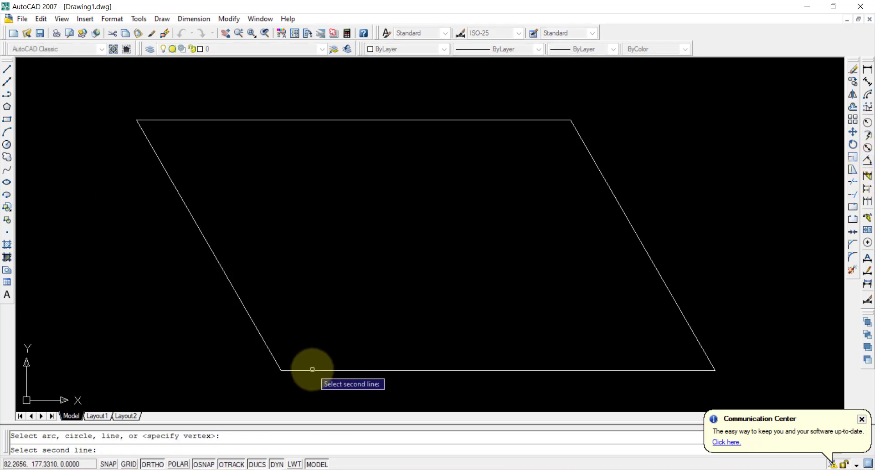
pyautogui.click(317, 371)
pyautogui.click(318, 326)
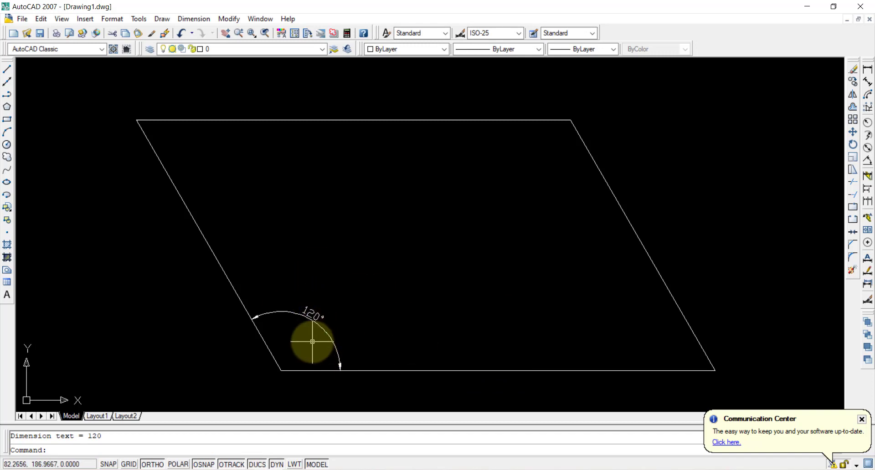
pyautogui.click(322, 328)
pyautogui.press('Delete')
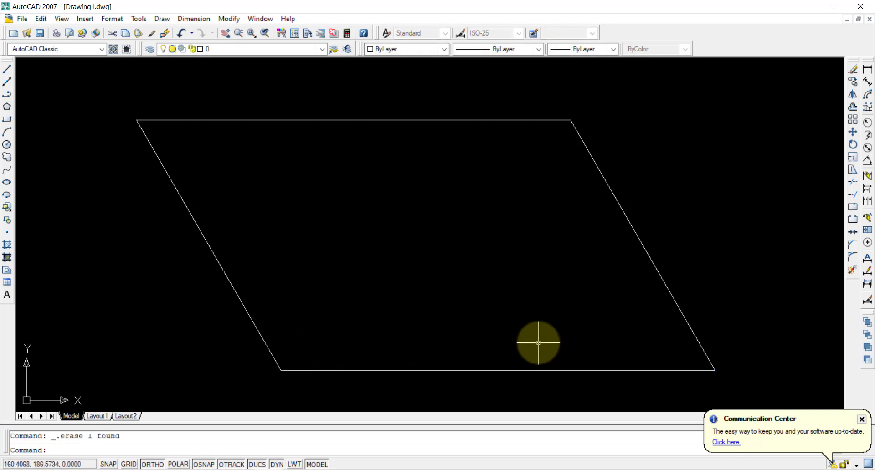
# Step: Draw the horizontal major axis between the midpoints of the two slanted sides
pyautogui.click(6, 71)
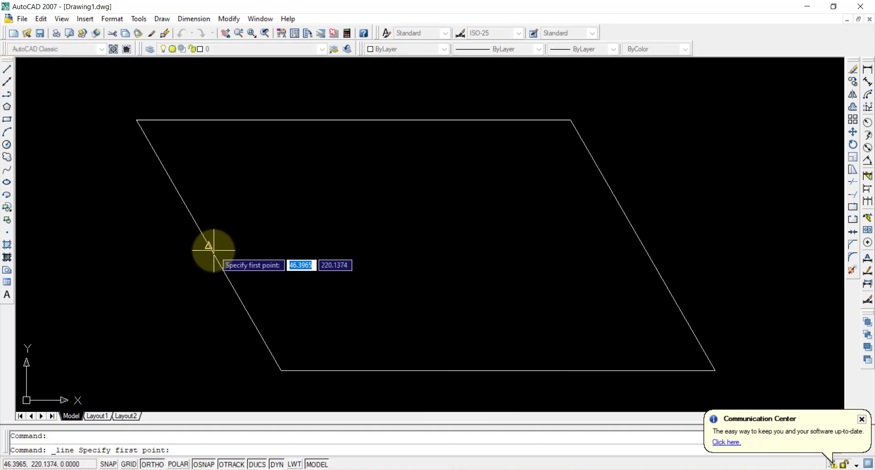
pyautogui.click(208, 247)
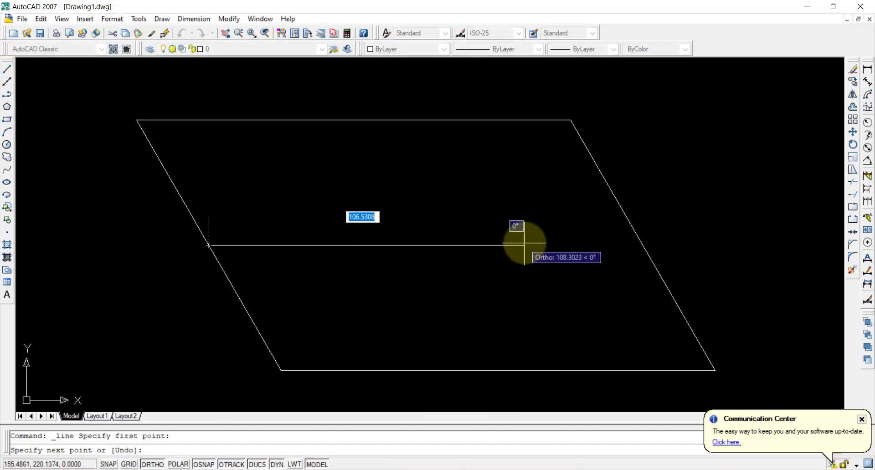
pyautogui.click(644, 245)
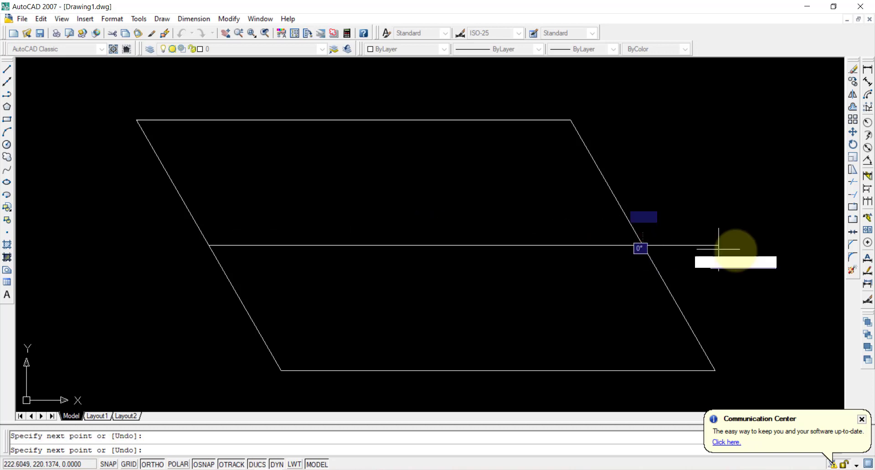
pyautogui.press('Escape')
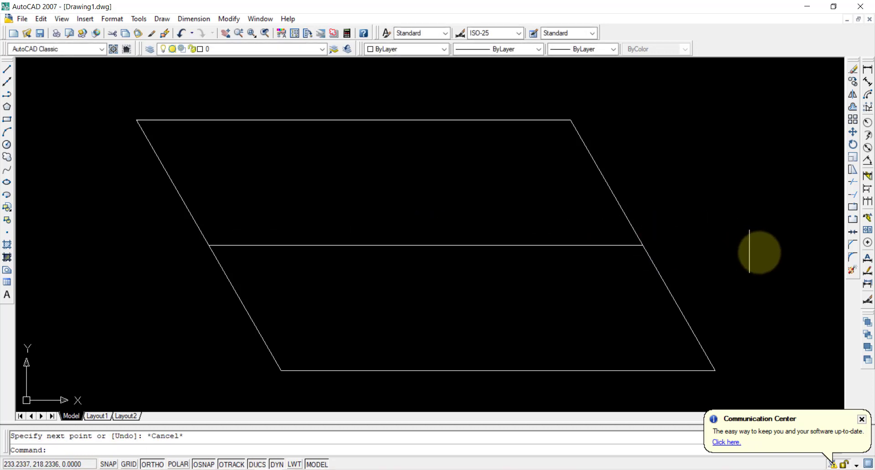
# Step: Draw the inclined minor axis from the upper side's midpoint to the base line's midpoint
pyautogui.click(7, 69)
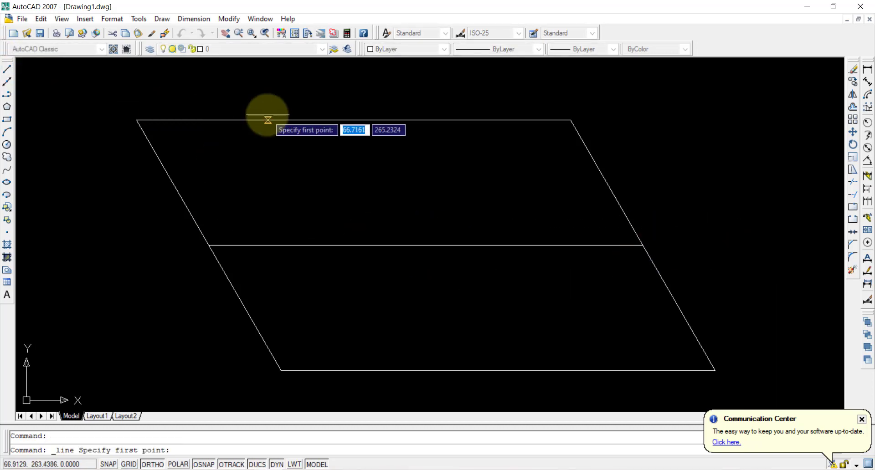
pyautogui.click(353, 120)
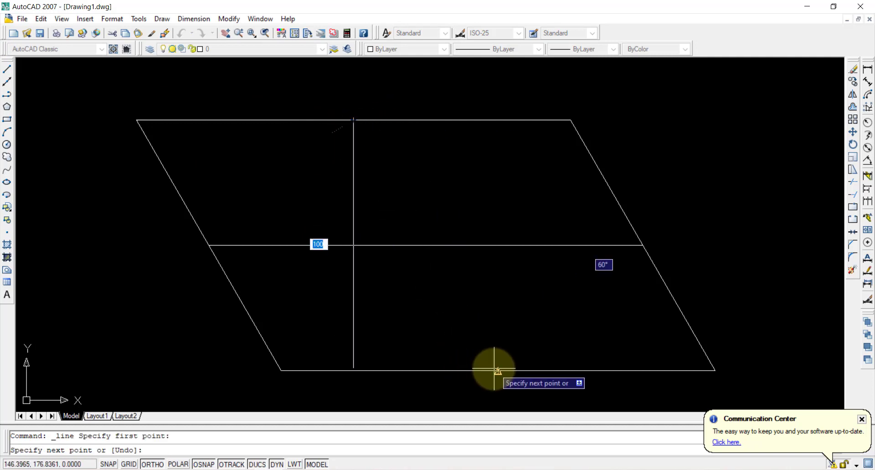
pyautogui.write('100')
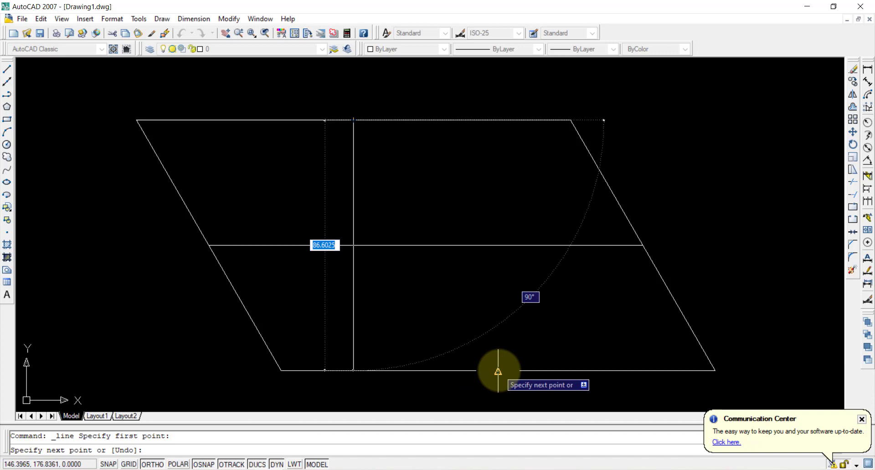
pyautogui.click(499, 370)
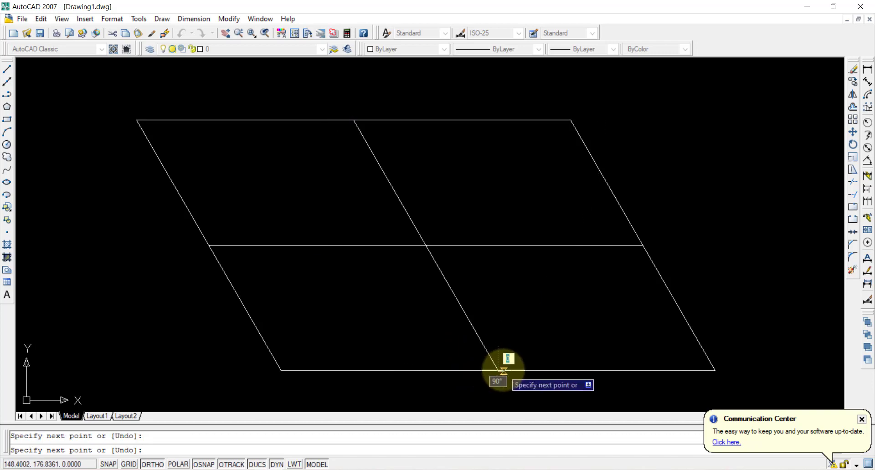
pyautogui.press('Escape')
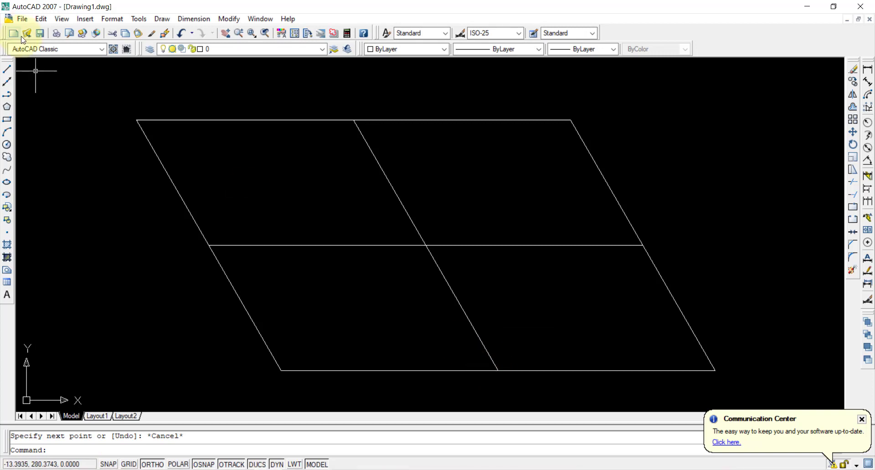
# Step: Apply the circle-with-X point style at a size of 5% relative to the screen
pyautogui.click(111, 19)
pyautogui.click(131, 148)
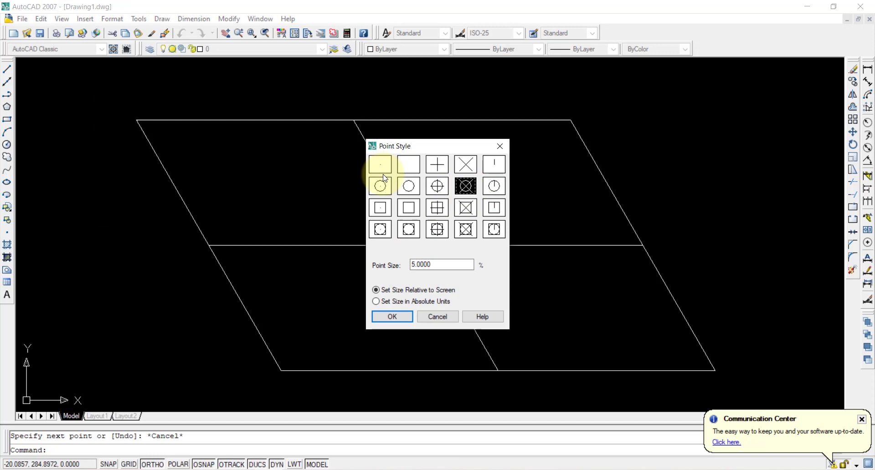
pyautogui.click(401, 317)
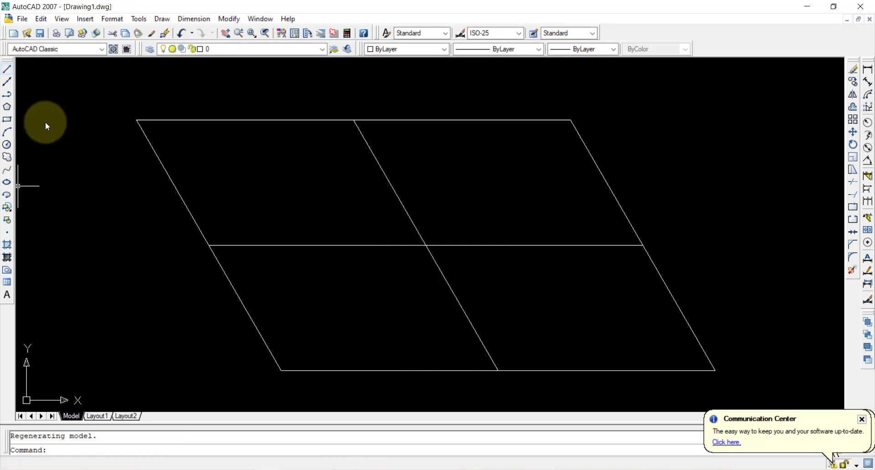
# Step: Trace separate line segments from the parallelogram's upper-left corner to the left side's midpoint and on to the centre where the axes cross
pyautogui.click(7, 69)
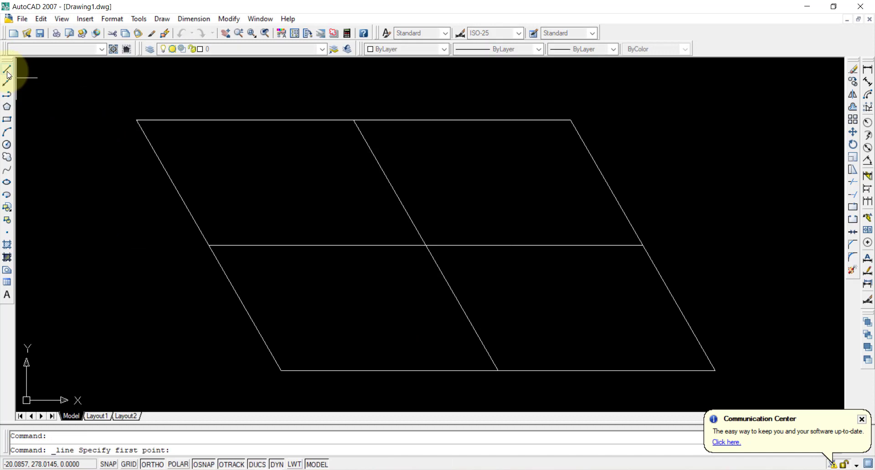
pyautogui.click(137, 120)
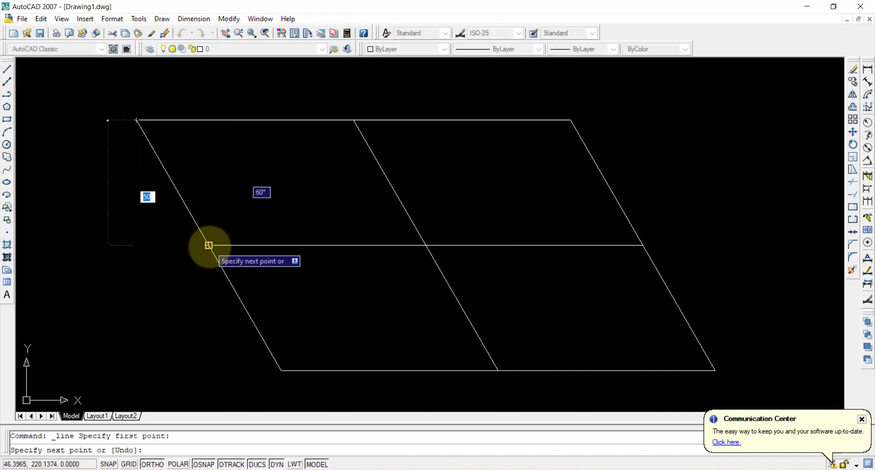
pyautogui.click(209, 246)
pyautogui.click(426, 245)
pyautogui.press('Escape')
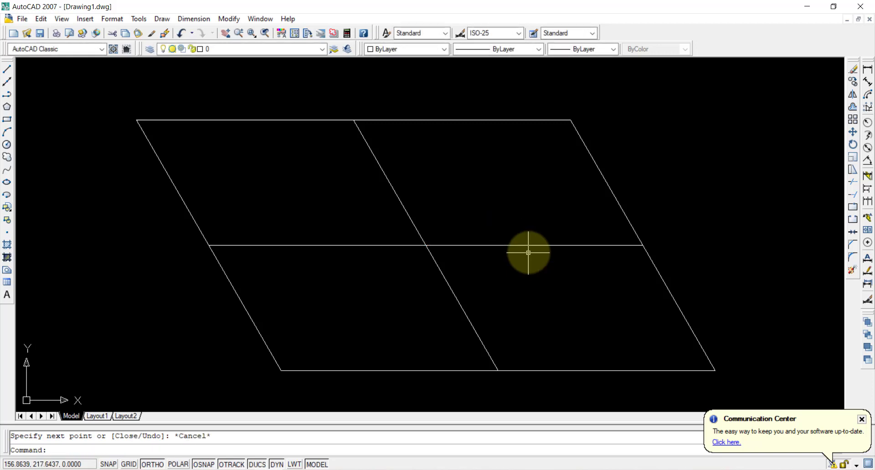
# Step: Divide the upper half of the parallelogram's left slanted side into 5 equal segments
pyautogui.write('D')
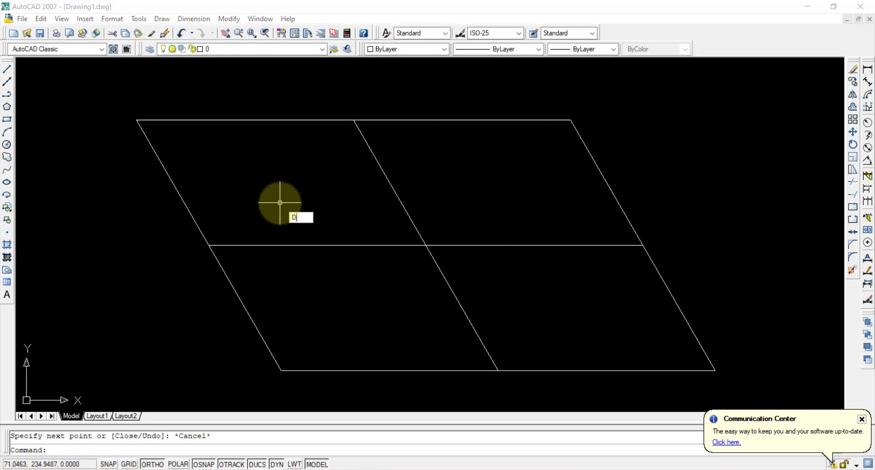
pyautogui.write('IV')
pyautogui.press('Return')
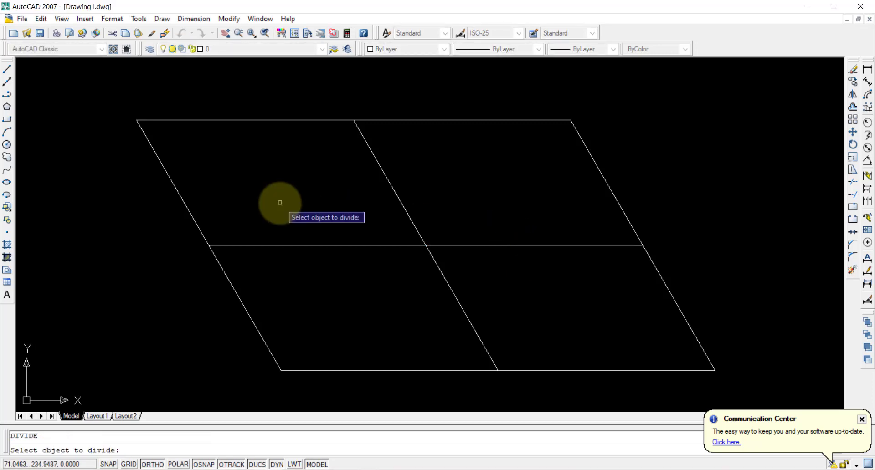
pyautogui.click(170, 183)
pyautogui.write('5')
pyautogui.press('Return')
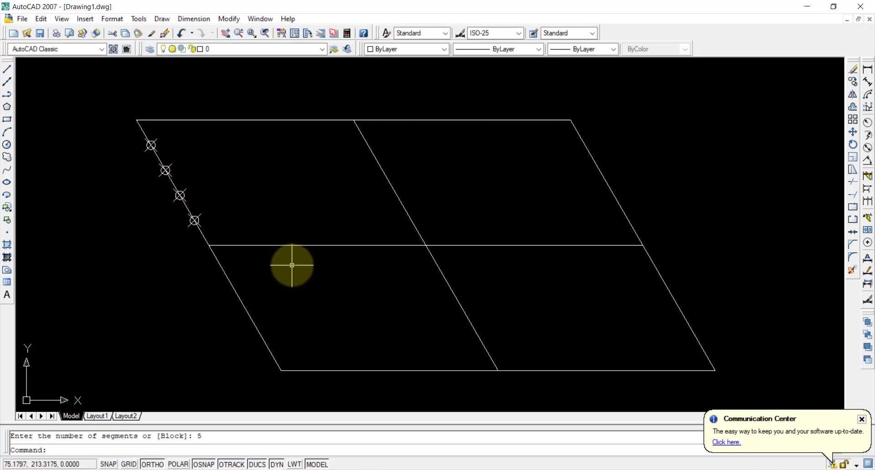
# Step: Divide the left half of the horizontal major axis into 5 equal segments
pyautogui.write('DIV')
pyautogui.press('Return')
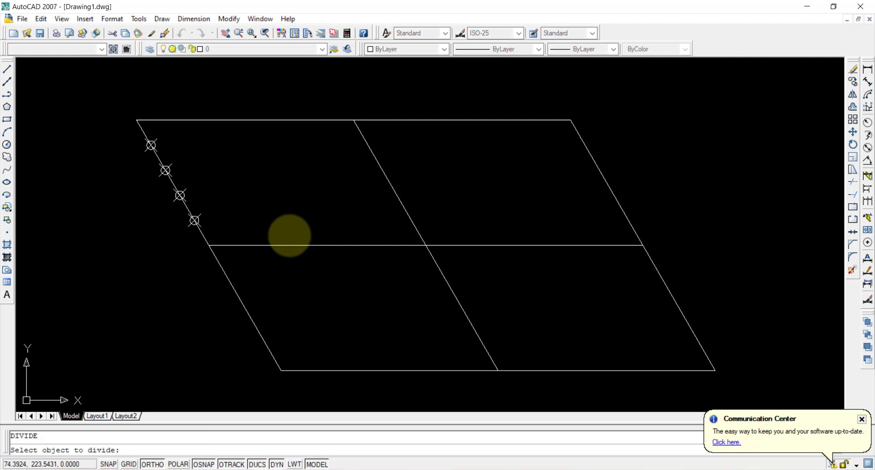
pyautogui.click(276, 245)
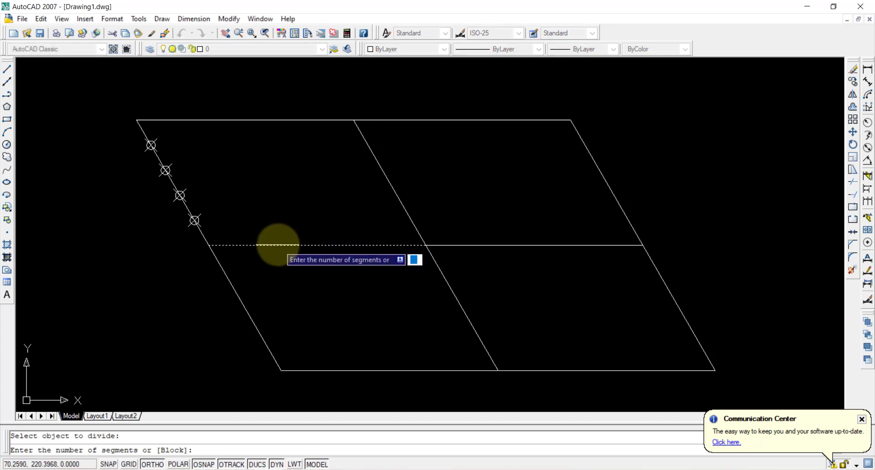
pyautogui.write('5')
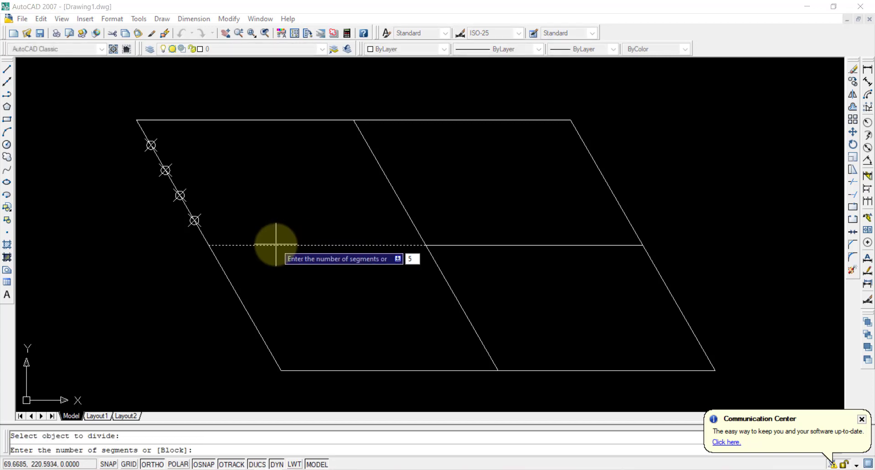
pyautogui.press('Return')
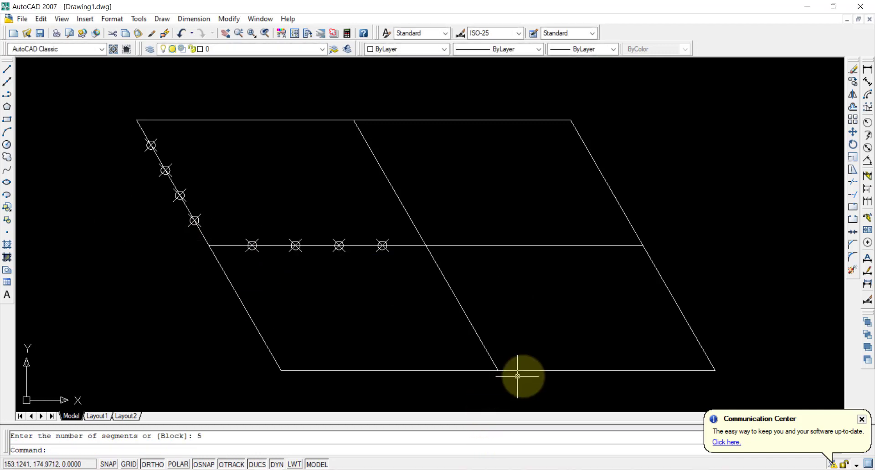
# Step: Draw lines connecting the four division points on the left slanted side to the upper end of the minor axis
pyautogui.click(7, 70)
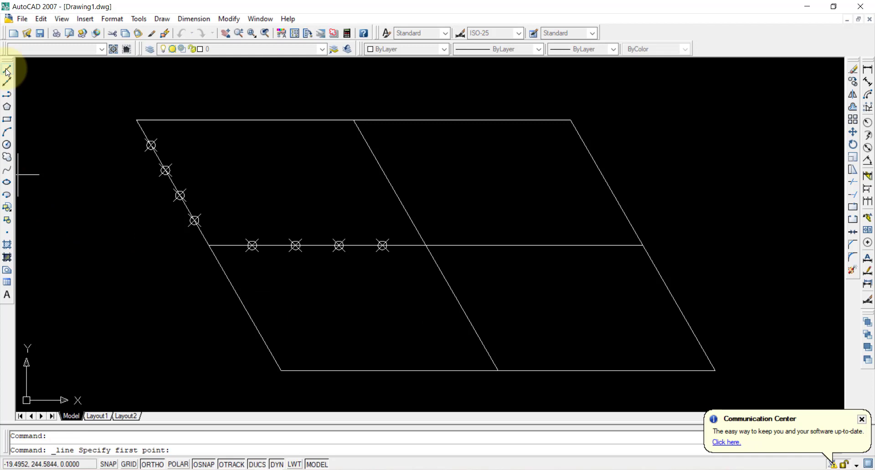
pyautogui.click(194, 221)
pyautogui.click(354, 120)
pyautogui.click(180, 195)
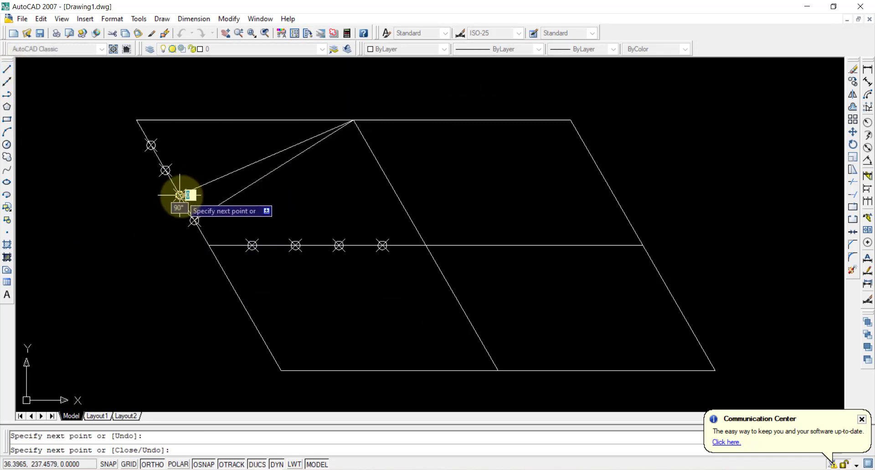
pyautogui.press('Return')
pyautogui.press('Return')
pyautogui.click(165, 170)
pyautogui.click(354, 120)
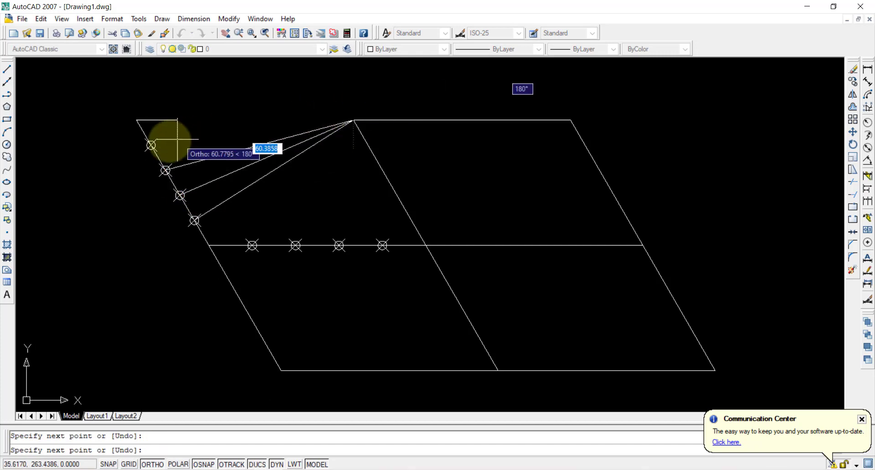
pyautogui.click(151, 145)
pyautogui.press('Escape')
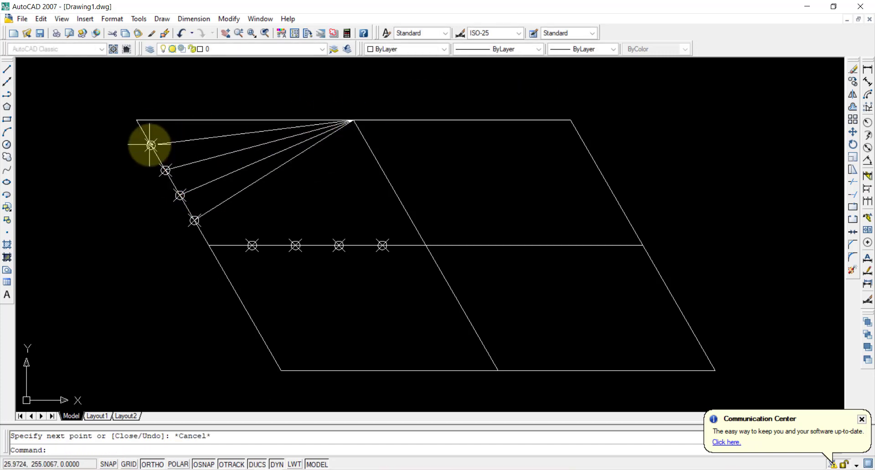
# Step: Draw lines connecting the four division points on the major axis to the lower end of the minor axis
pyautogui.click(10, 73)
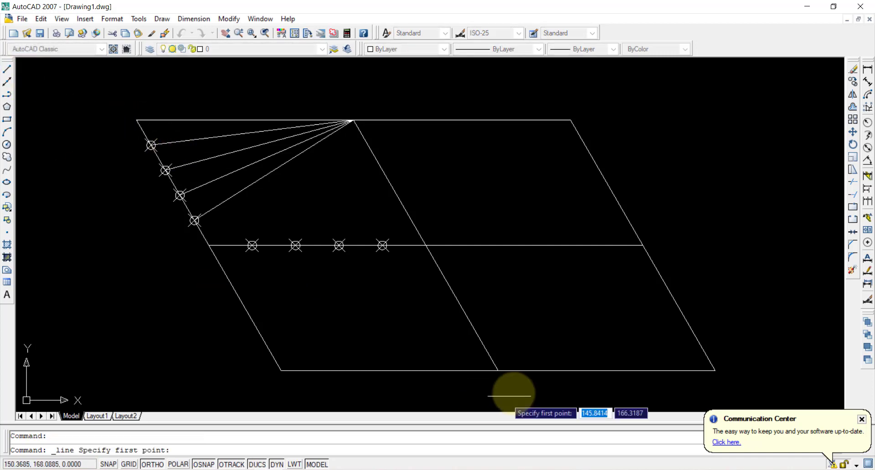
pyautogui.click(498, 371)
pyautogui.click(251, 245)
pyautogui.press('Return')
pyautogui.press('Return')
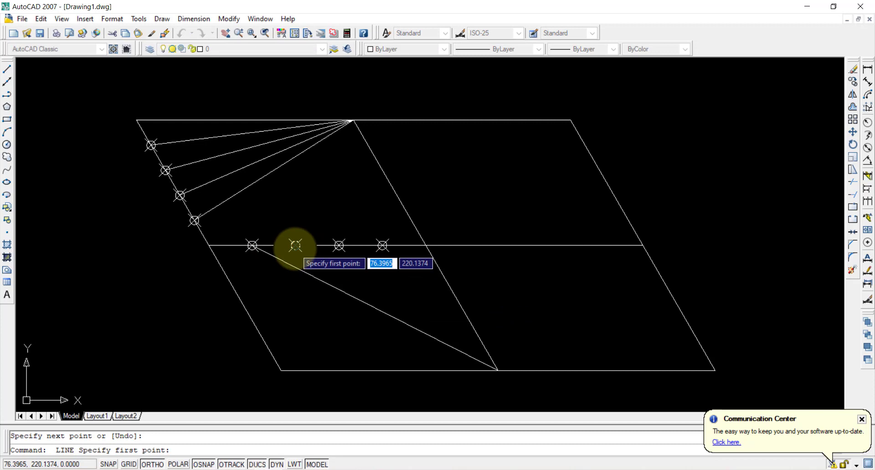
pyautogui.click(296, 246)
pyautogui.click(497, 371)
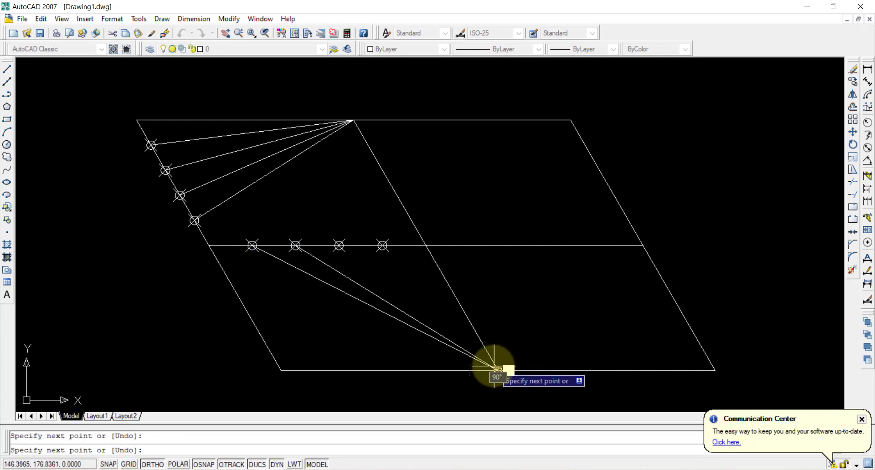
pyautogui.click(382, 246)
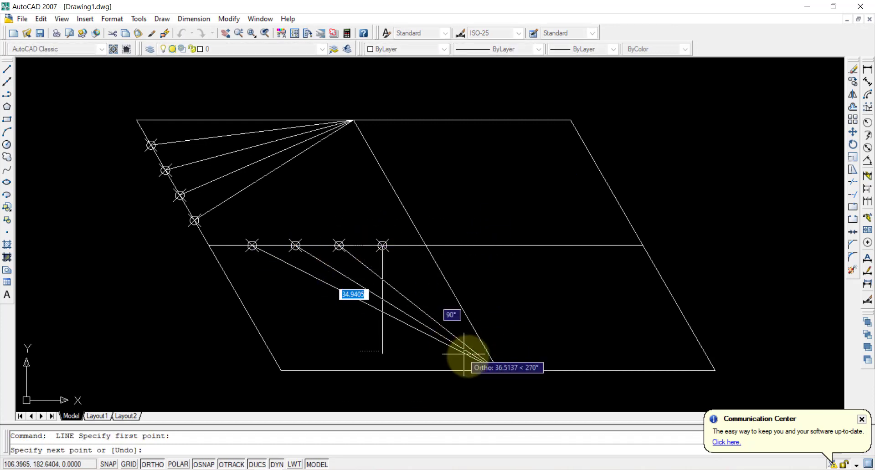
pyautogui.click(497, 370)
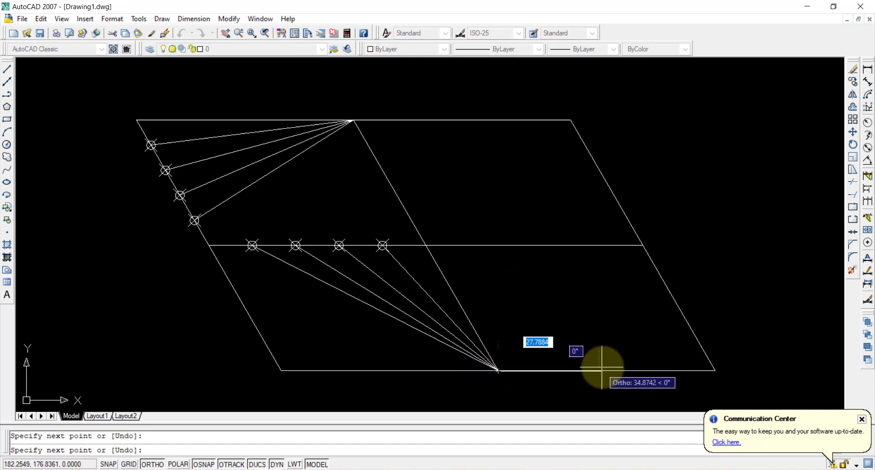
pyautogui.press('Escape')
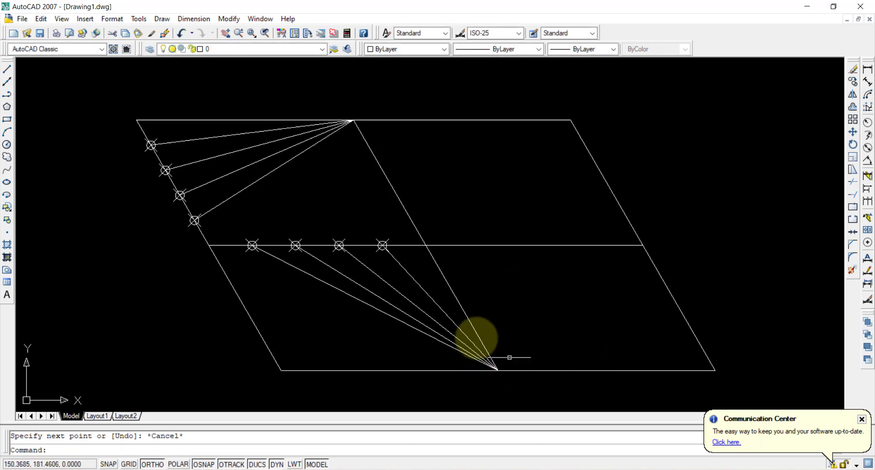
# Step: Color the lowest line of the upper fan and the leftmost line of the lower fan red
pyautogui.click(355, 299)
pyautogui.click(211, 210)
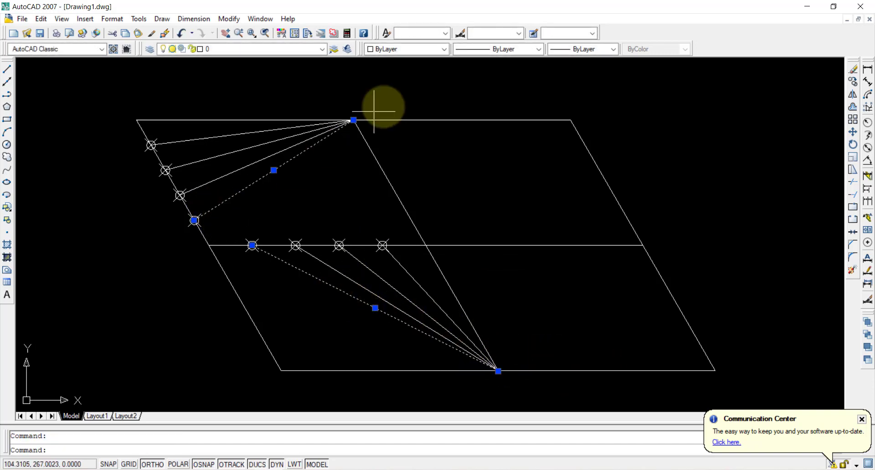
pyautogui.click(441, 50)
pyautogui.click(415, 79)
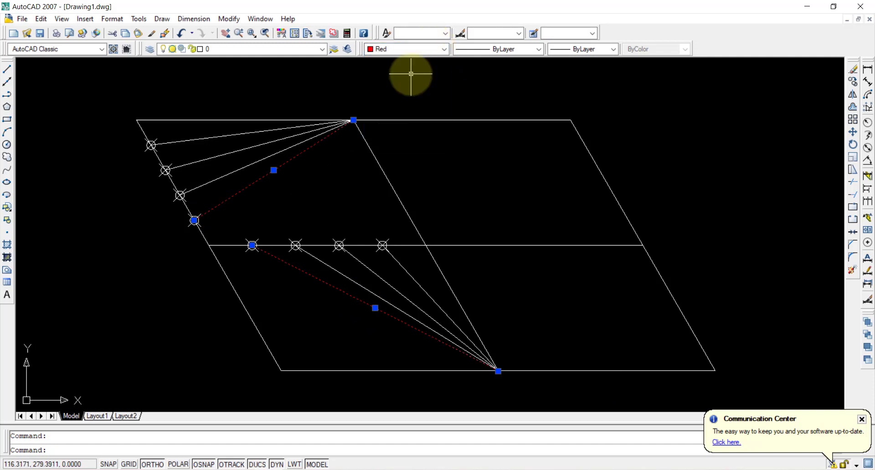
# Step: Color the second-lowest line of the upper fan and the second line from the left of the lower fan yellow
pyautogui.click(255, 163)
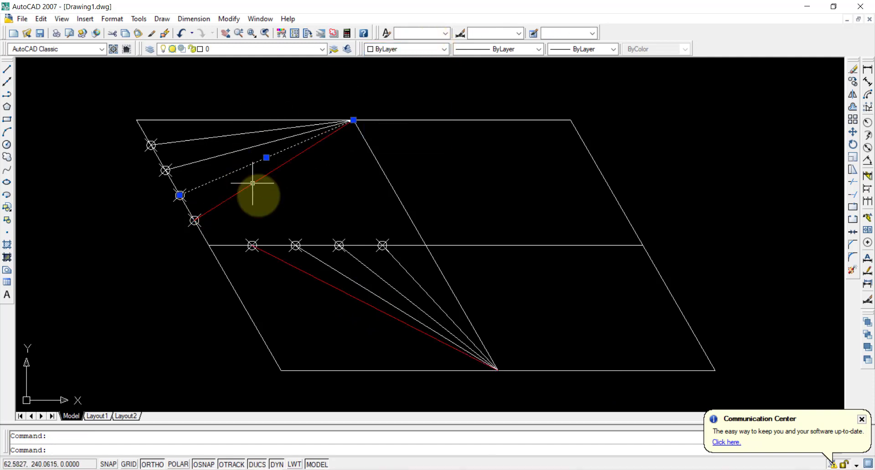
pyautogui.click(332, 270)
pyautogui.click(395, 49)
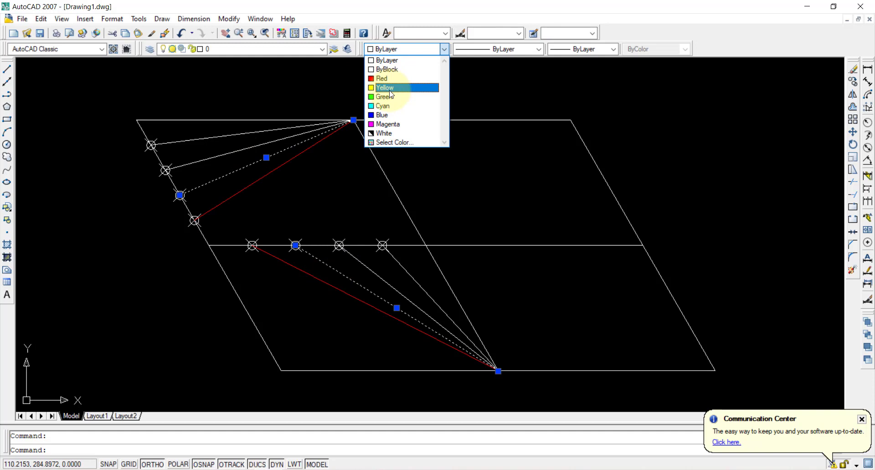
pyautogui.click(390, 88)
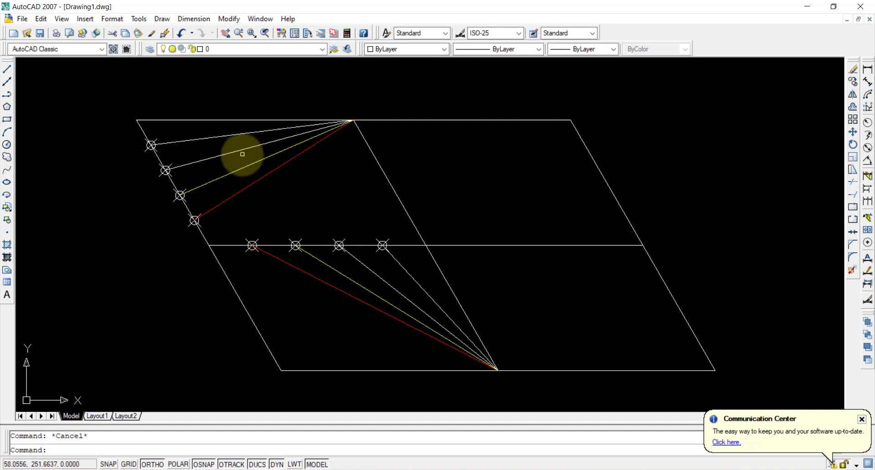
# Step: Color the third line up in the upper fan and the third line from the left in the lower fan green
pyautogui.click(234, 153)
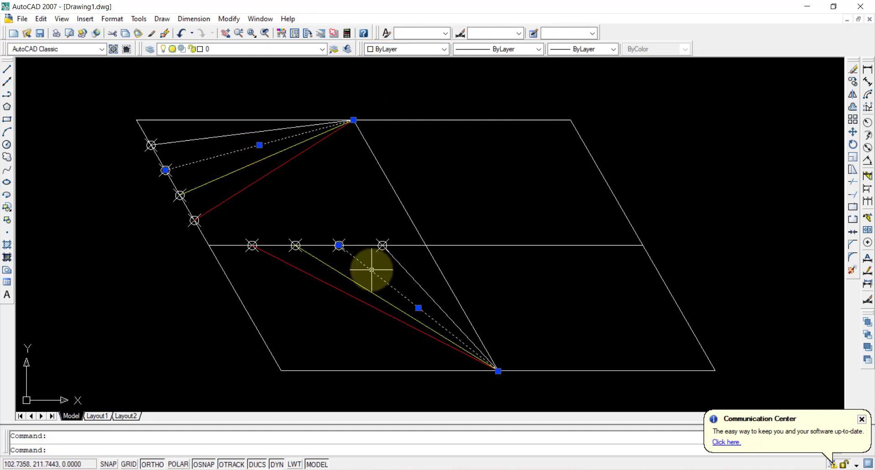
pyautogui.click(444, 49)
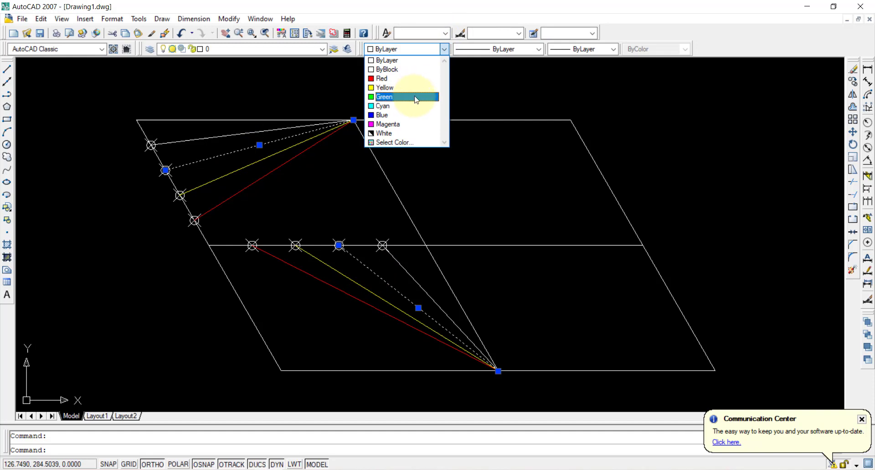
pyautogui.click(416, 97)
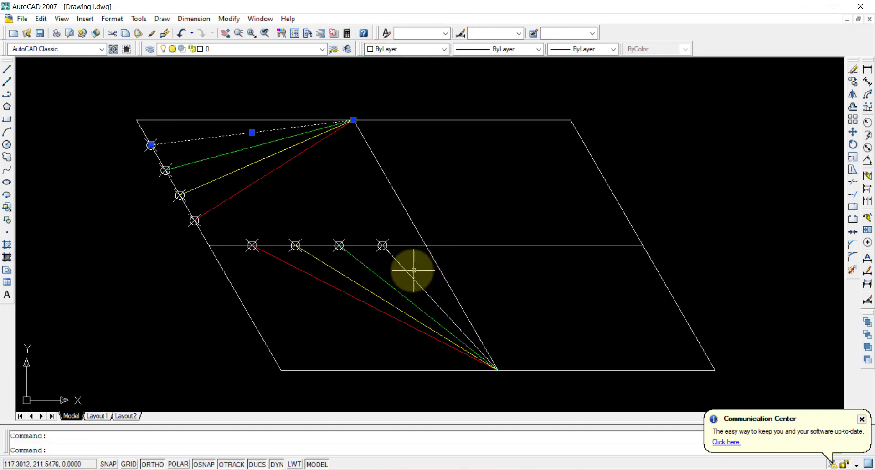
# Step: Color the topmost line of the upper fan and the rightmost line of the lower fan cyan
pyautogui.click(397, 254)
pyautogui.click(401, 48)
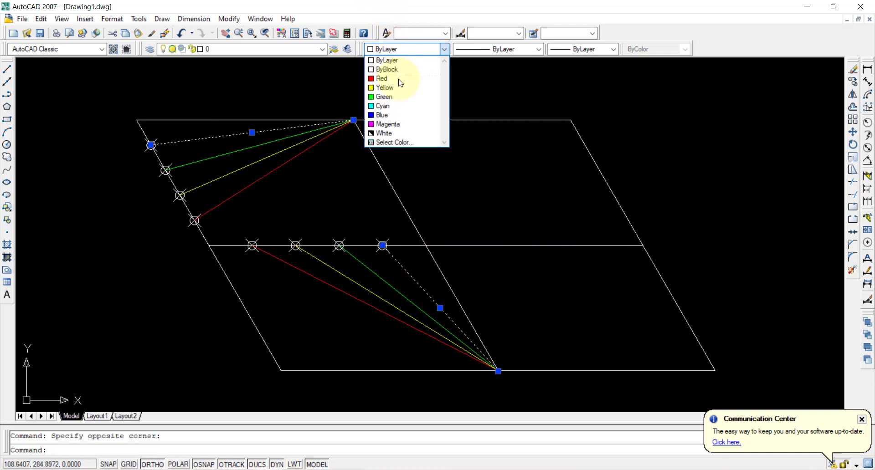
pyautogui.click(392, 107)
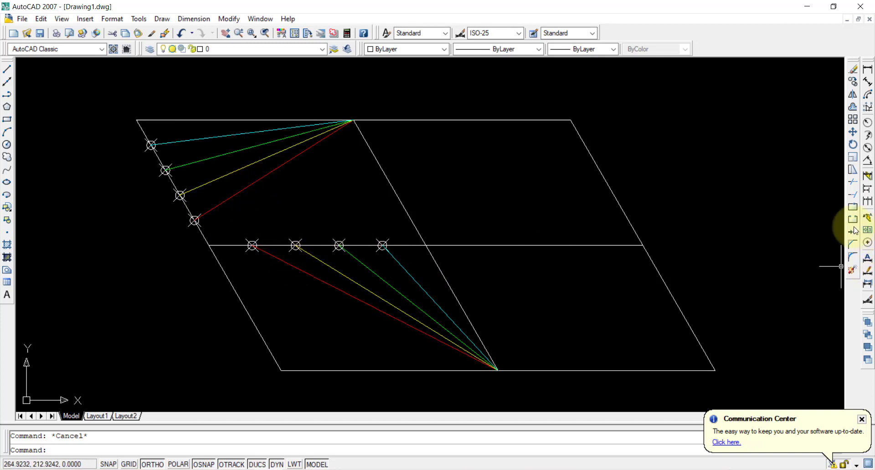
# Step: Extend the lower fan's red line up to the red line of the upper fan
pyautogui.click(853, 195)
pyautogui.click(229, 198)
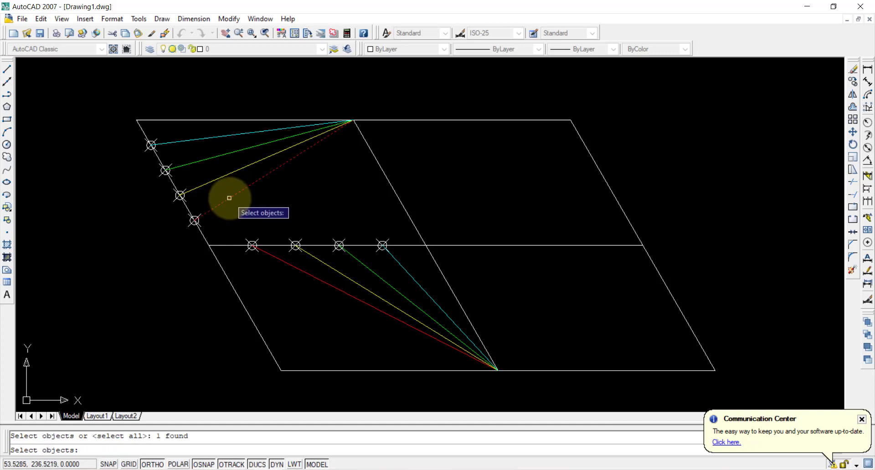
pyautogui.press('Return')
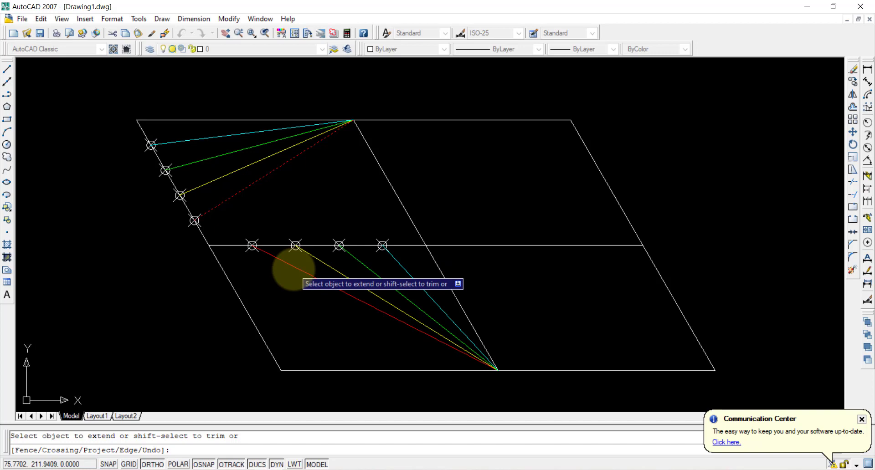
pyautogui.click(304, 271)
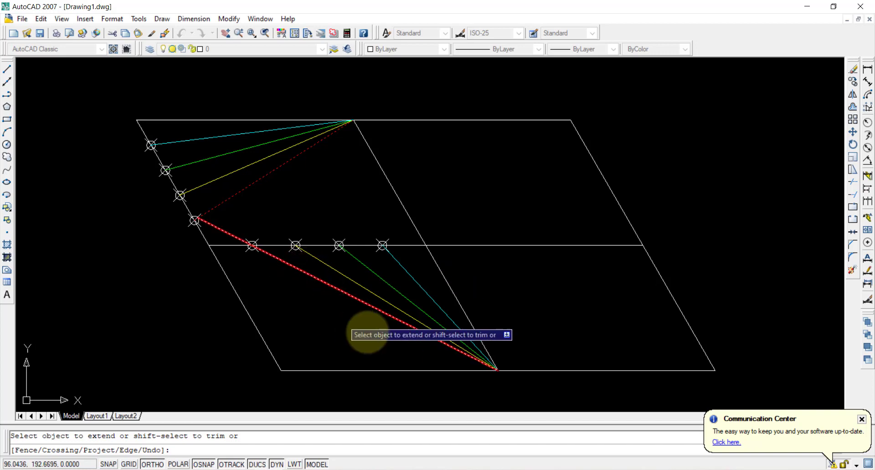
# Step: Extend the lower fan's yellow line up to the yellow line of the upper fan
pyautogui.press('Return')
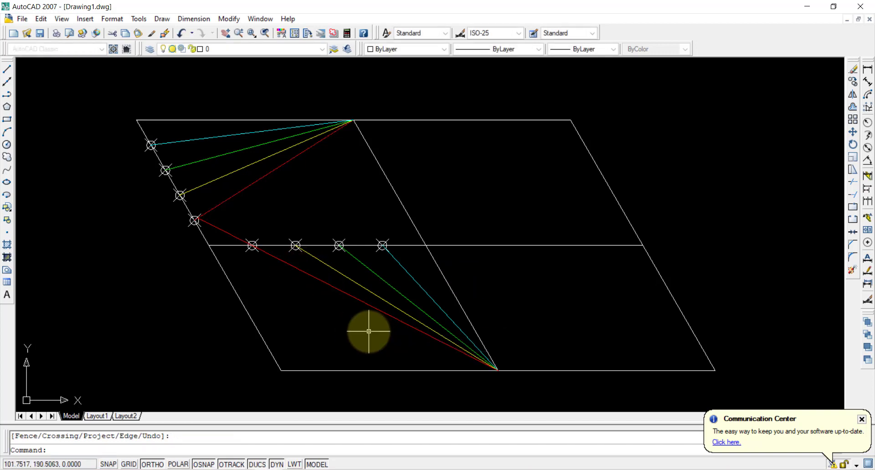
pyautogui.press('Return')
pyautogui.click(218, 179)
pyautogui.press('Return')
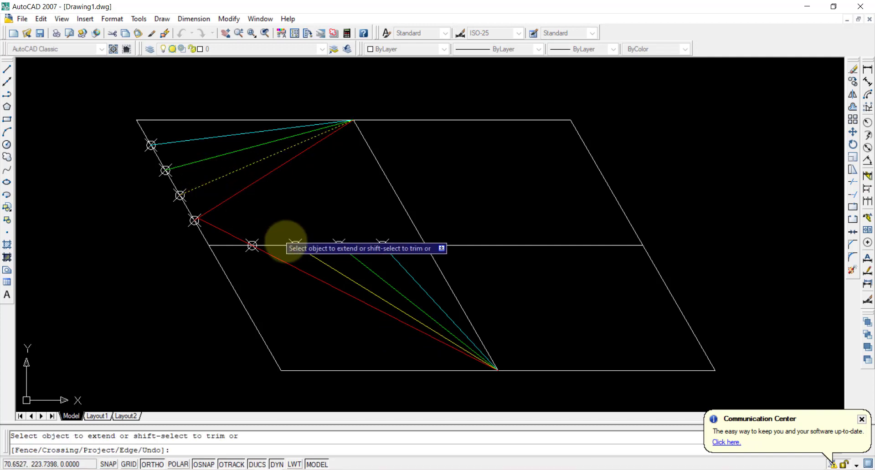
pyautogui.click(321, 264)
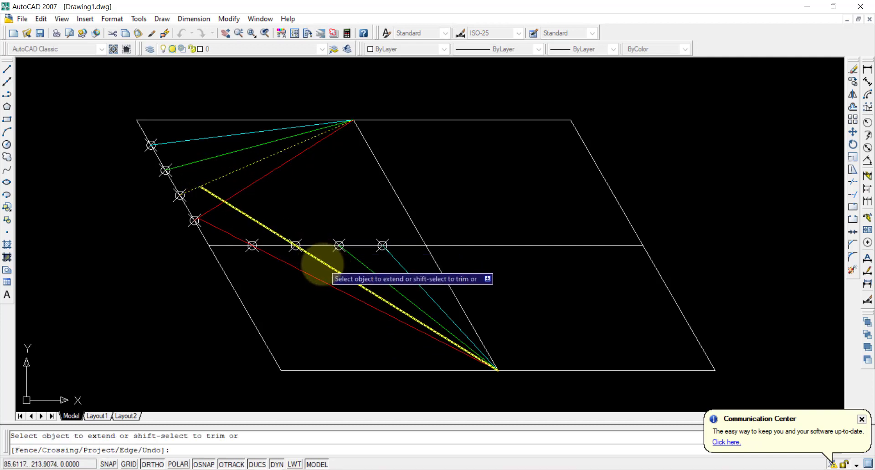
pyautogui.press('Return')
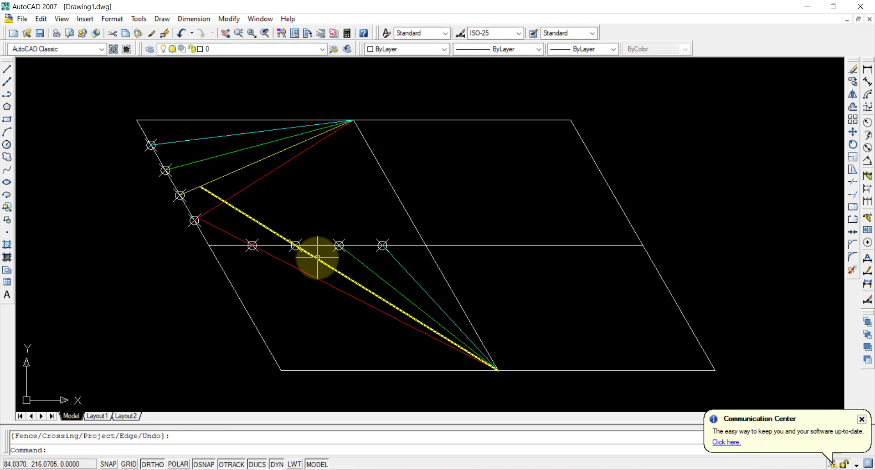
# Step: Extend the lower fan's green line up to the green line of the upper fan
pyautogui.press('Return')
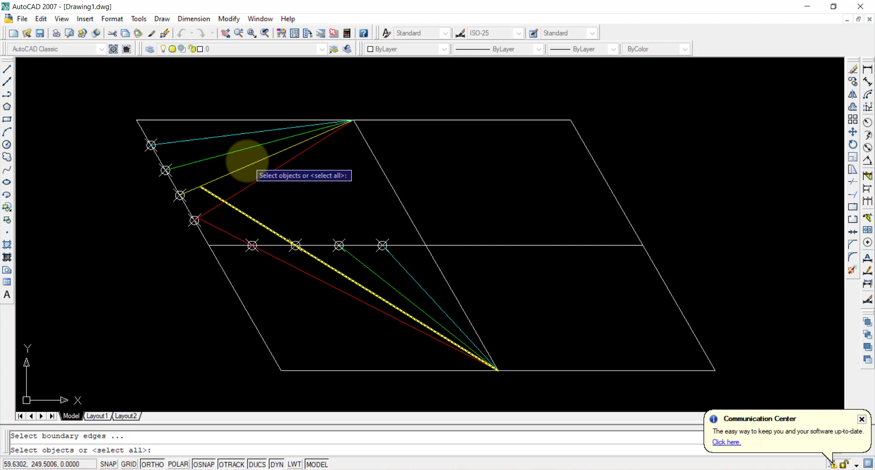
pyautogui.click(232, 153)
pyautogui.press('Return')
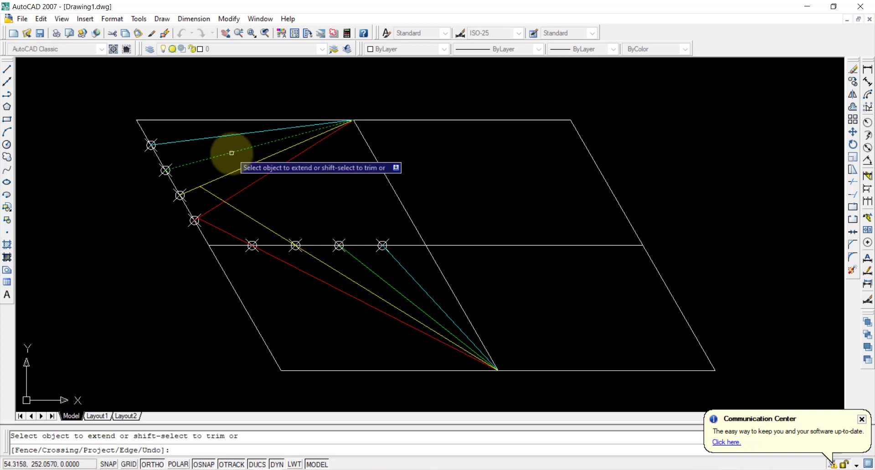
pyautogui.click(359, 259)
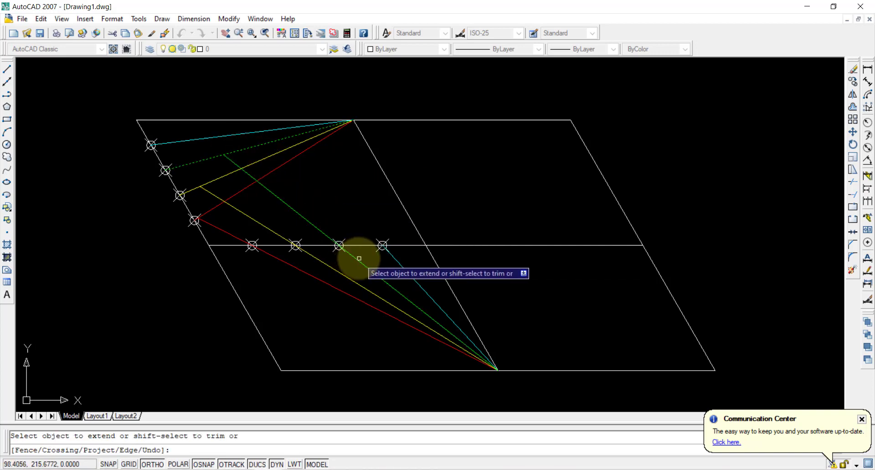
pyautogui.press('Return')
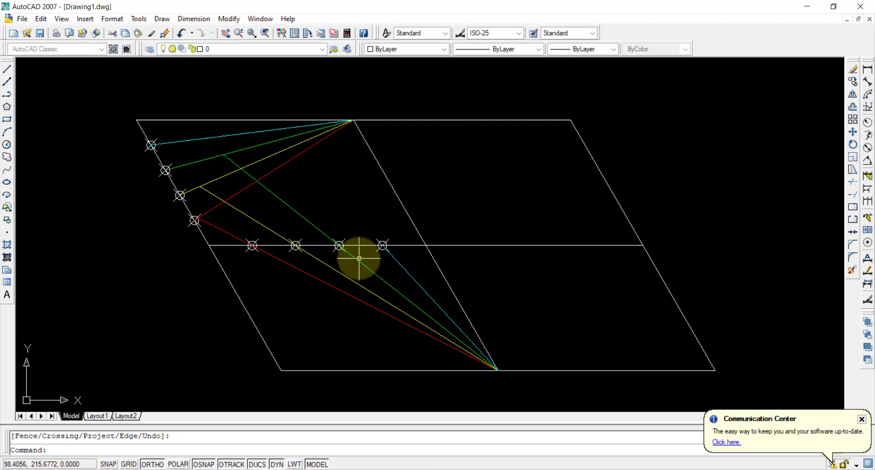
# Step: Extend the lower fan's cyan line up to the cyan line of the upper fan
pyautogui.press('Return')
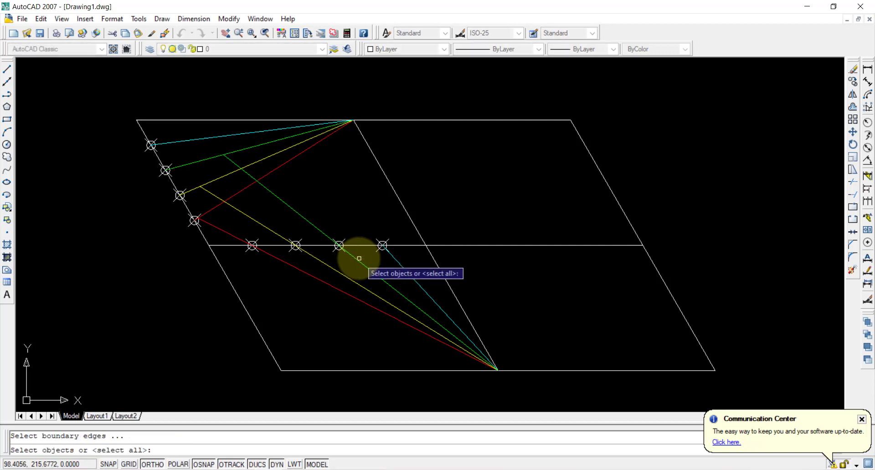
pyautogui.click(241, 135)
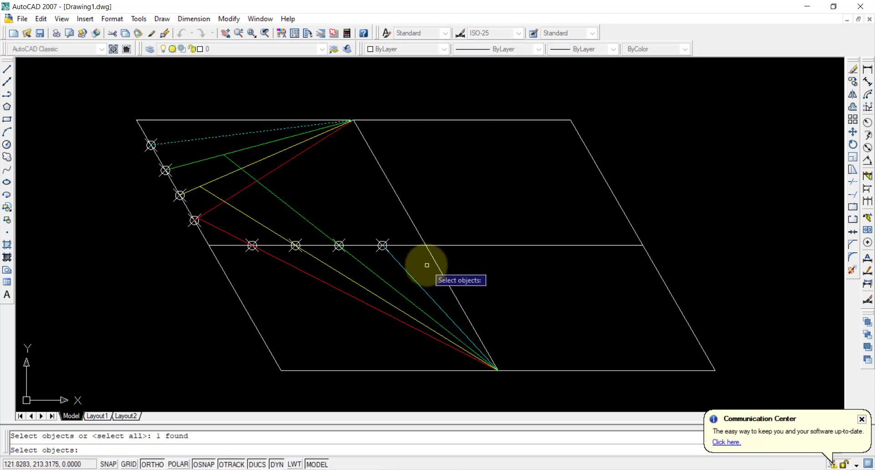
pyautogui.press('Return')
pyautogui.click(410, 276)
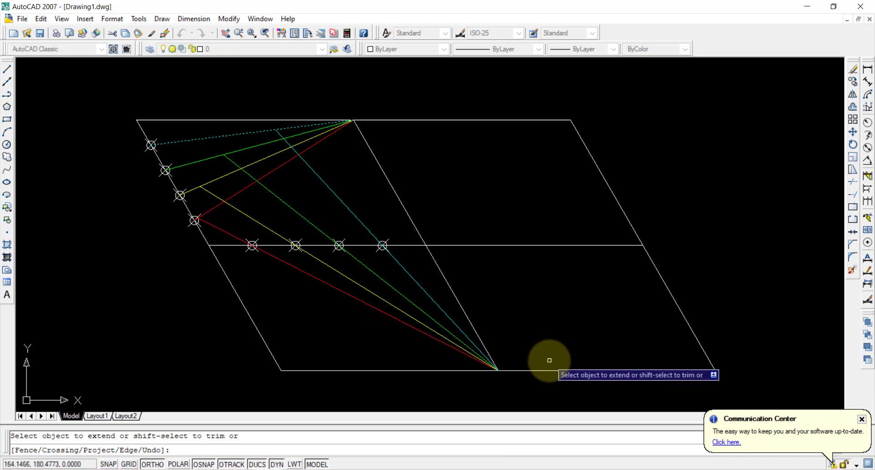
pyautogui.press('Escape')
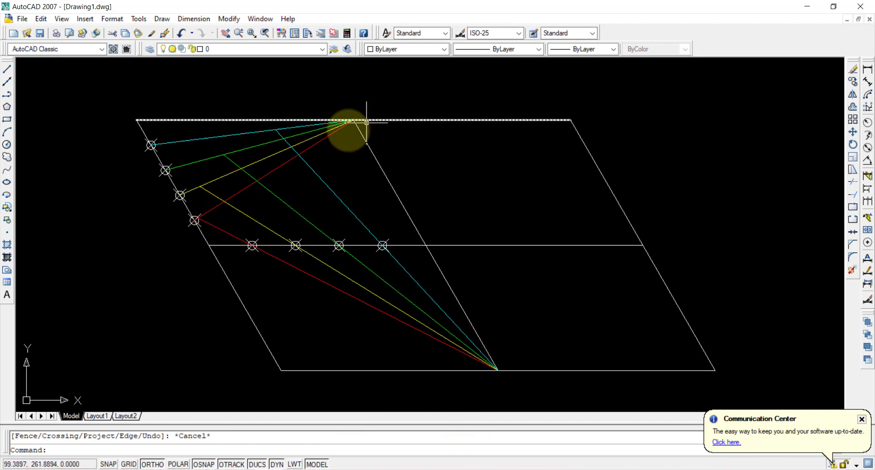
# Step: Place points at the four intersections where the cyan, green, yellow and red lines meet their same-colored counterparts
pyautogui.press('Return')
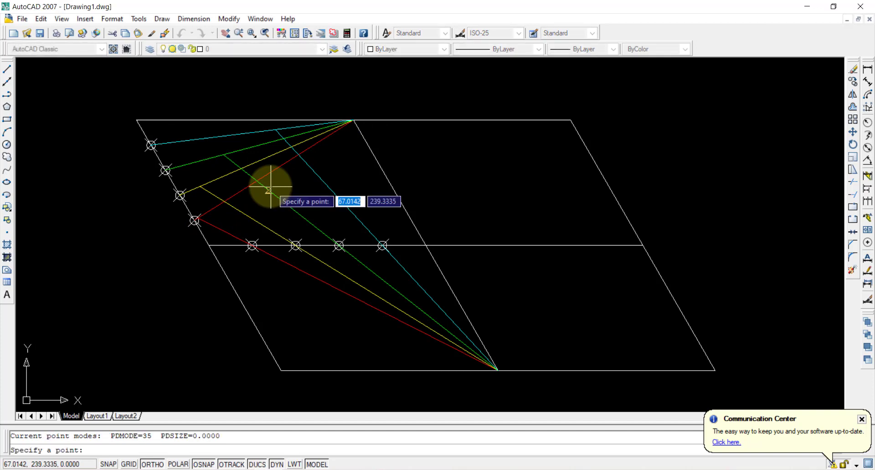
pyautogui.click(275, 130)
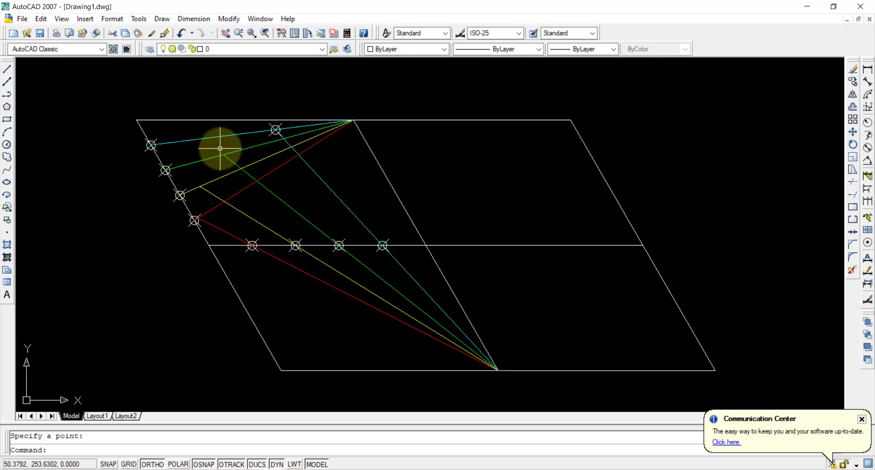
pyautogui.press('Return')
pyautogui.click(223, 154)
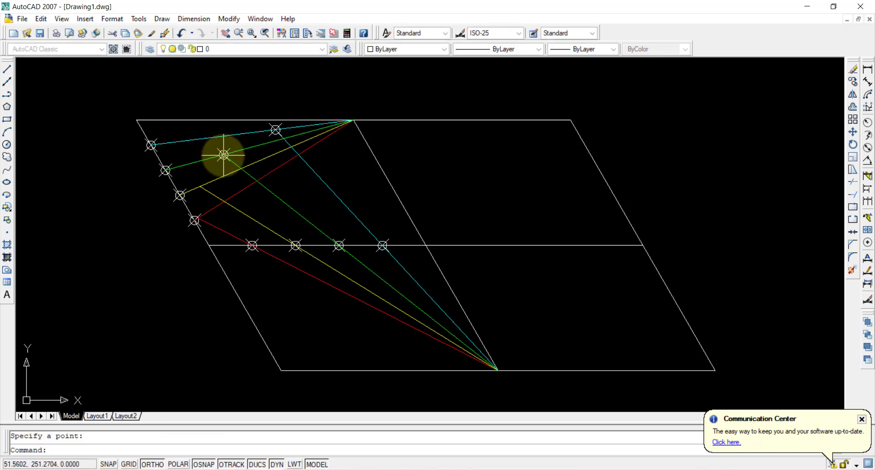
pyautogui.press('Return')
pyautogui.click(201, 187)
pyautogui.press('Return')
pyautogui.click(196, 219)
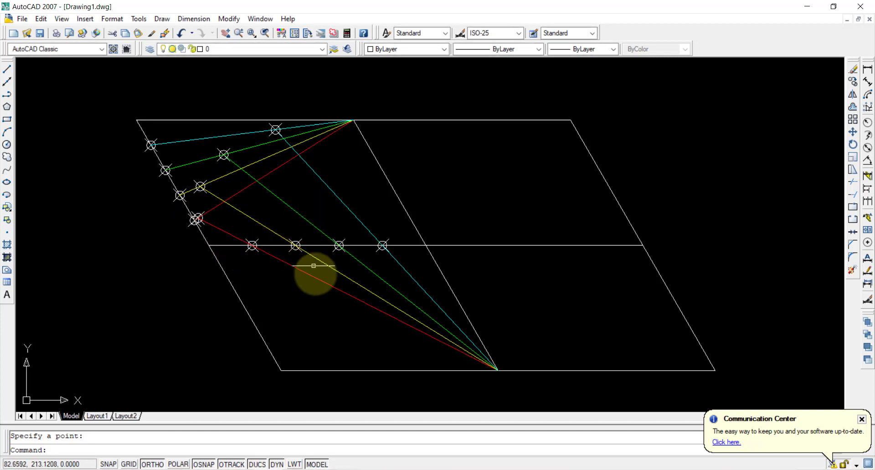
# Step: Try to mirror both colored line fans about the parallelogram's slanted center line, keeping the source objects
pyautogui.click(431, 282)
pyautogui.click(346, 313)
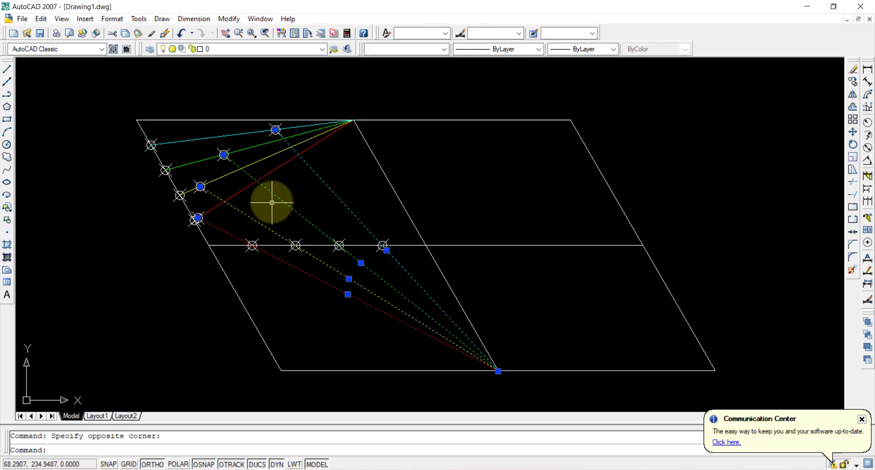
pyautogui.click(269, 179)
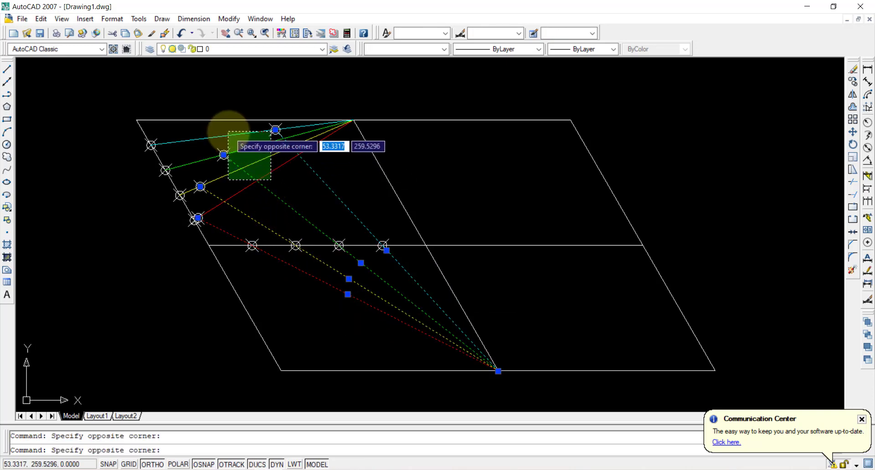
pyautogui.click(228, 132)
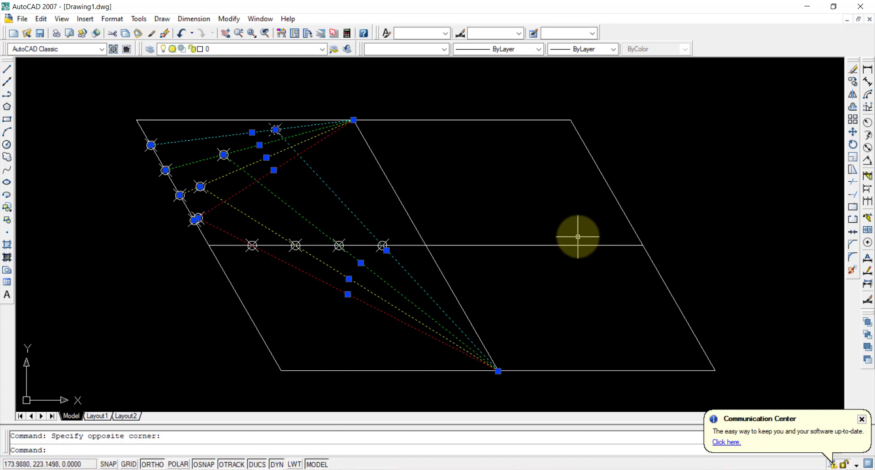
pyautogui.click(853, 94)
pyautogui.click(354, 120)
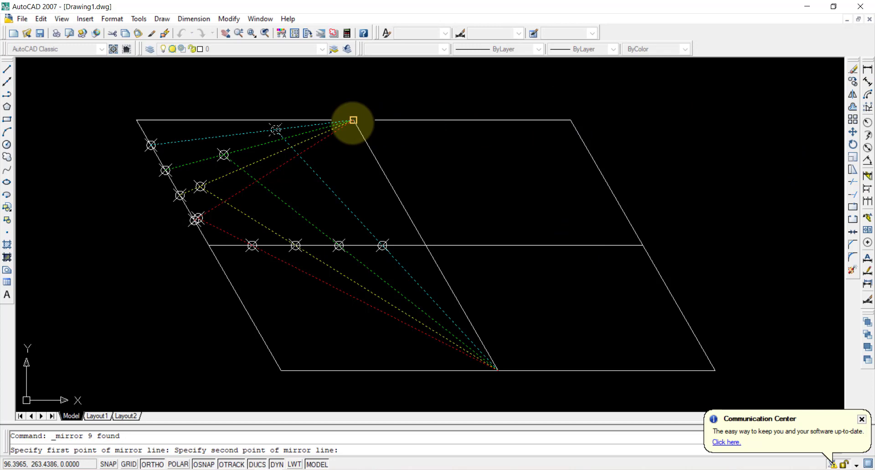
pyautogui.click(498, 370)
pyautogui.press('Return')
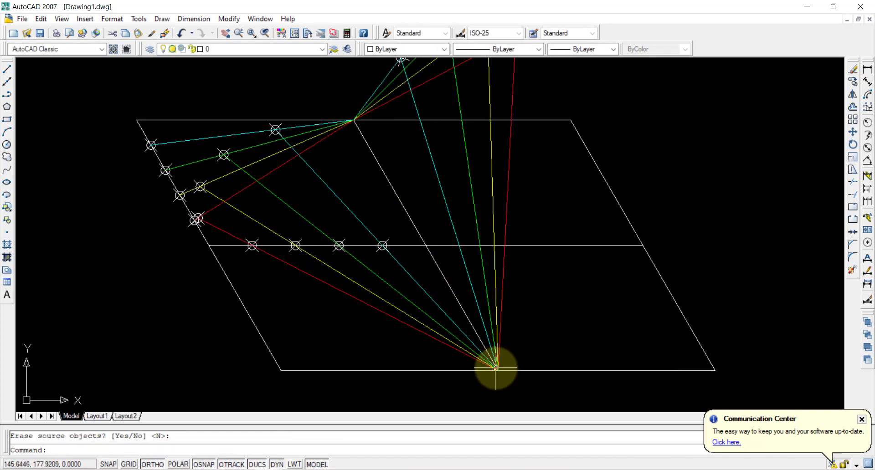
# Step: Undo the mirroring of the colored line fans
pyautogui.scroll(-2, 449, 219)
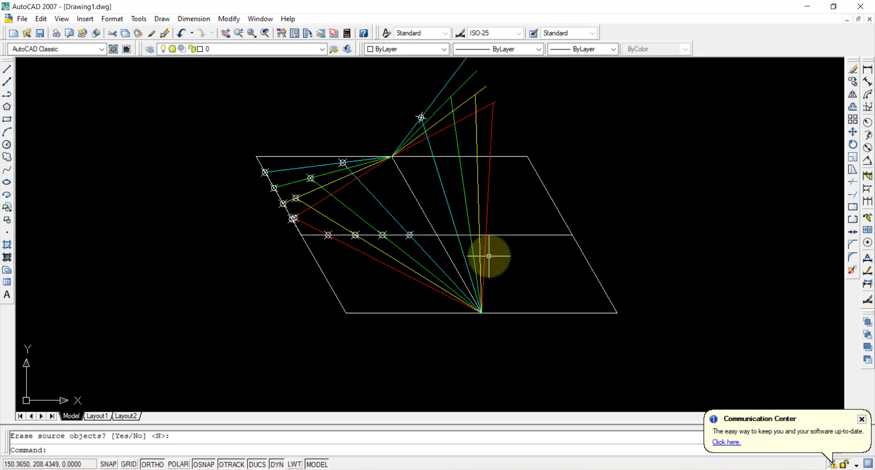
pyautogui.hotkey('ctrl', 'z')
pyautogui.hotkey('ctrl', 'z')
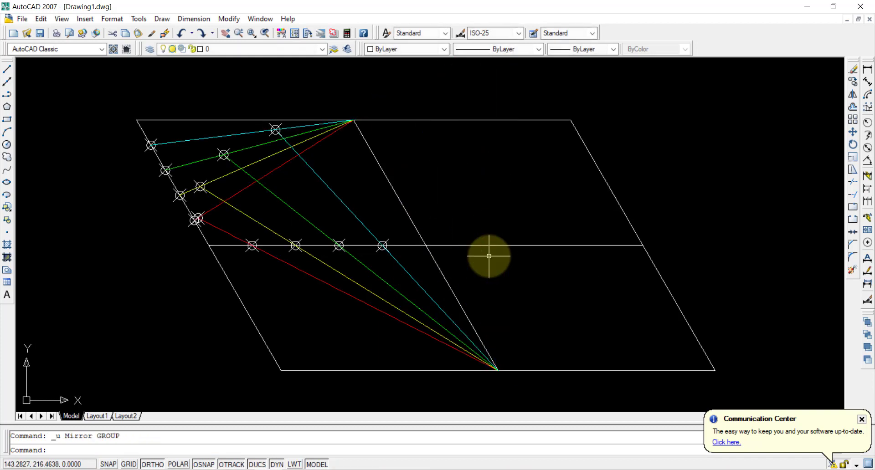
# Step: Draw connected lines from the parallelogram's upper-right corner to the right edge's midpoint and on to the parallelogram's center
pyautogui.click(8, 70)
pyautogui.click(571, 120)
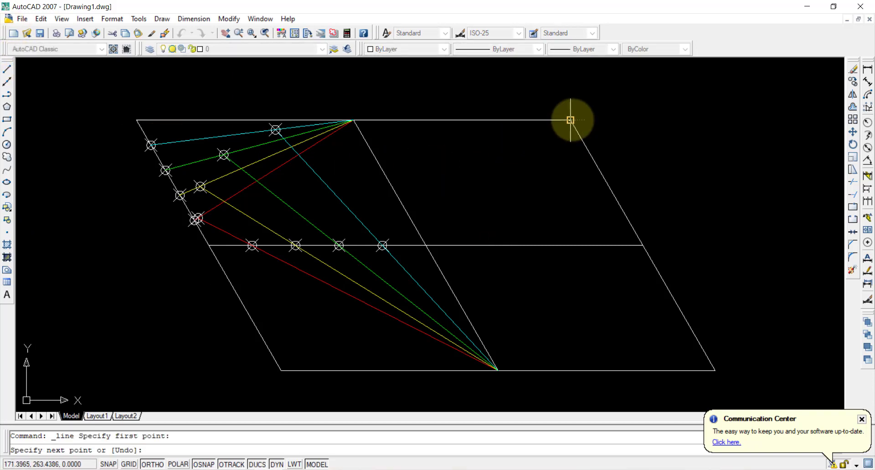
pyautogui.click(642, 245)
pyautogui.click(426, 245)
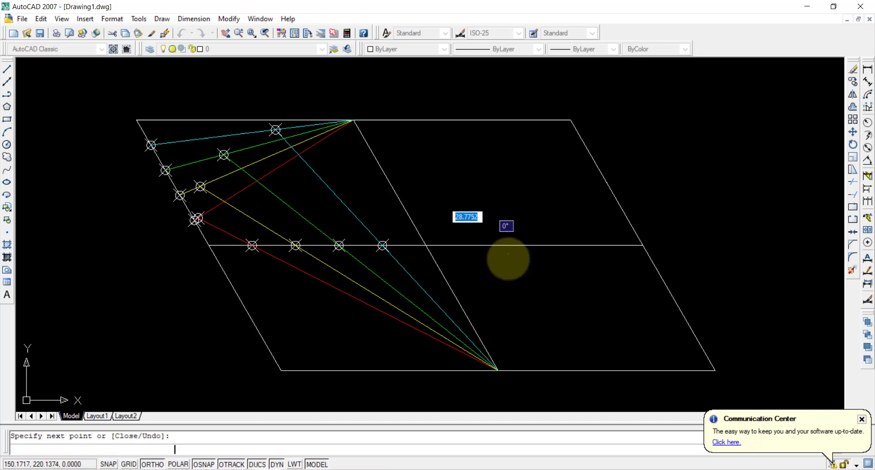
pyautogui.press('Return')
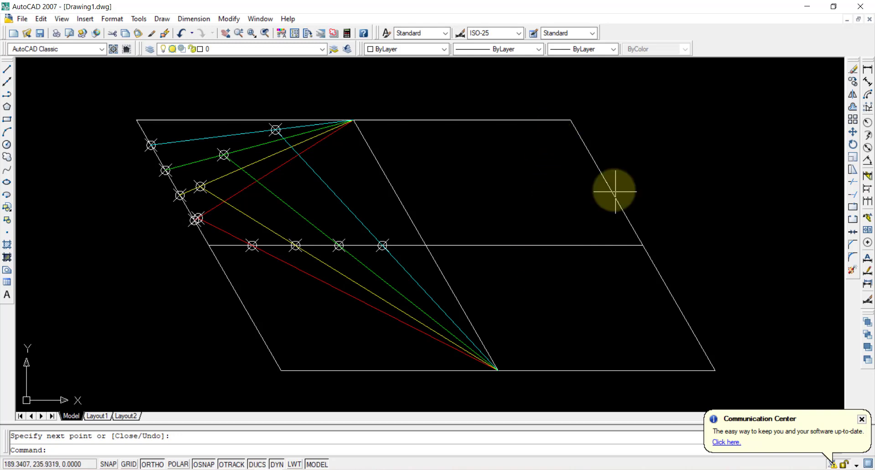
pyautogui.click(557, 242)
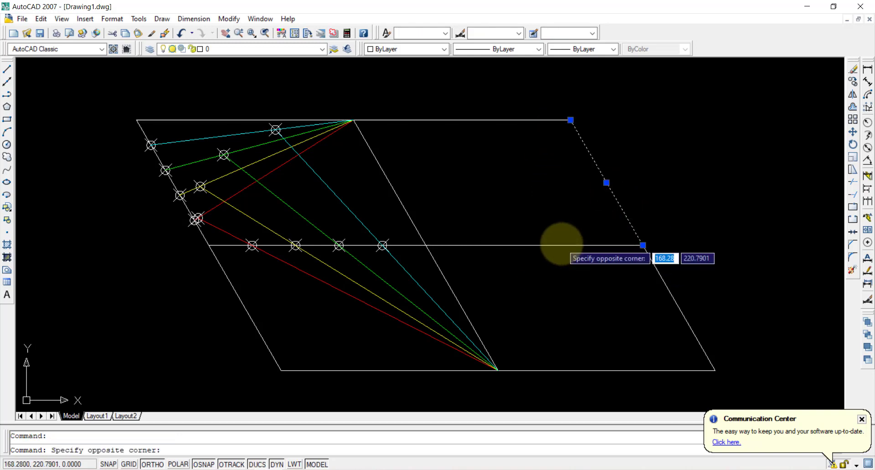
pyautogui.click(545, 245)
pyautogui.press('Escape')
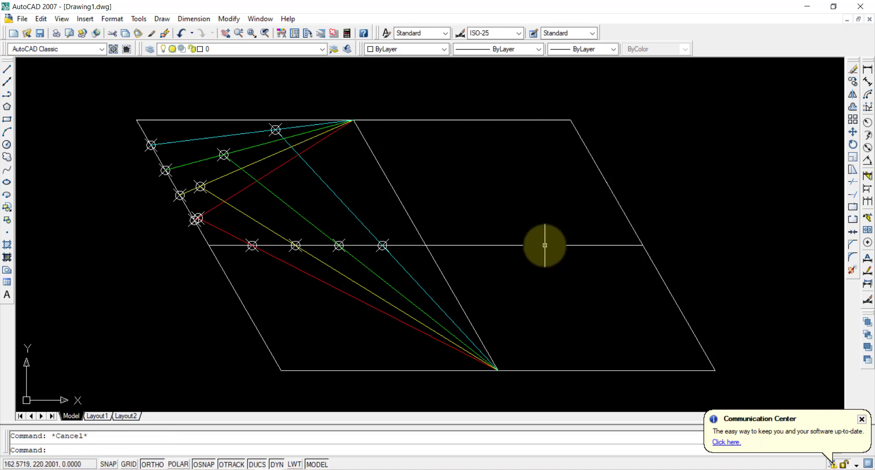
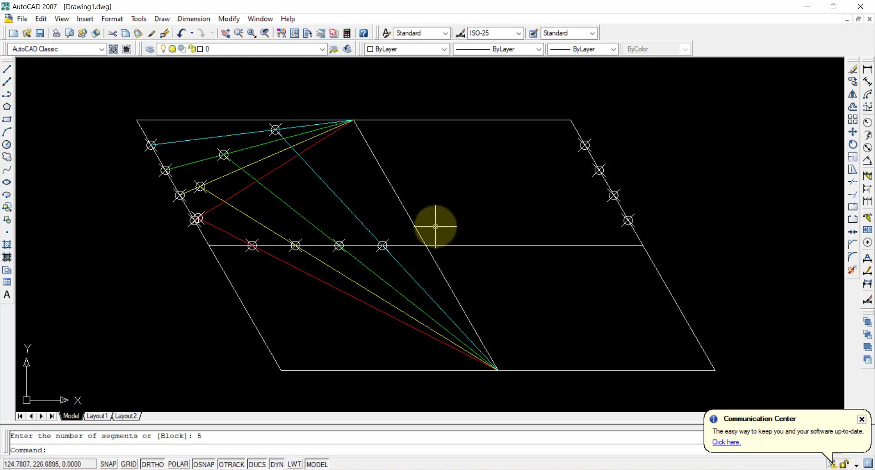
# Step: Divide the right half of the horizontal center line into 5 equal segments
pyautogui.write('DIV')
pyautogui.press('Return')
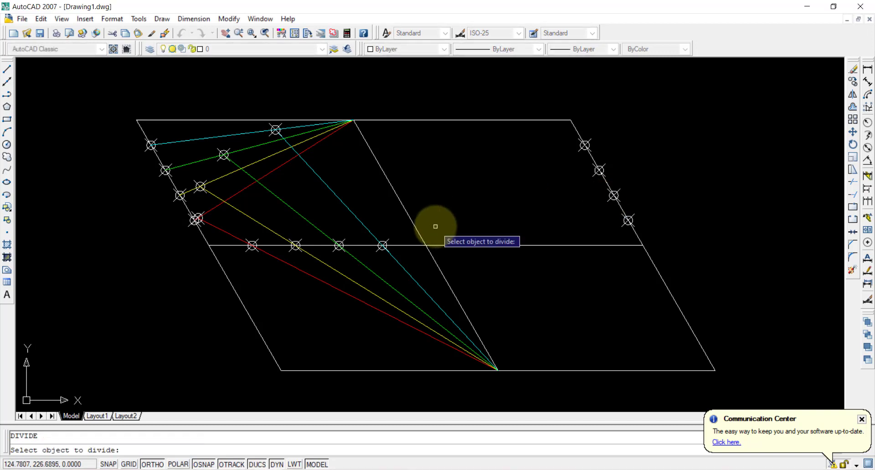
pyautogui.click(490, 245)
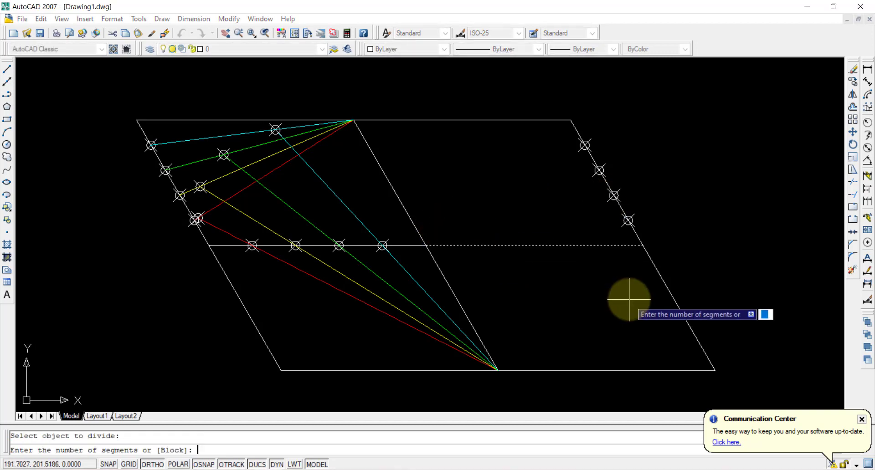
pyautogui.write('5')
pyautogui.press('Return')
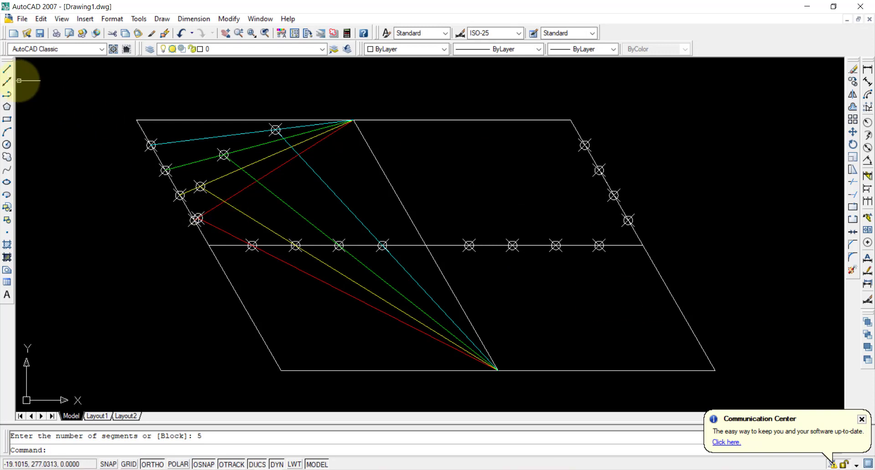
# Step: Draw lines connecting each of the four division points on the parallelogram's upper-right edge to the top edge's midpoint
pyautogui.click(7, 69)
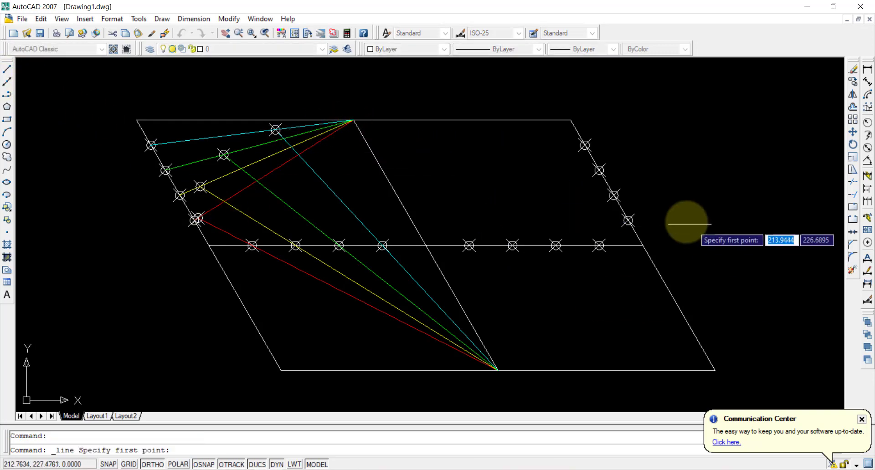
pyautogui.click(628, 220)
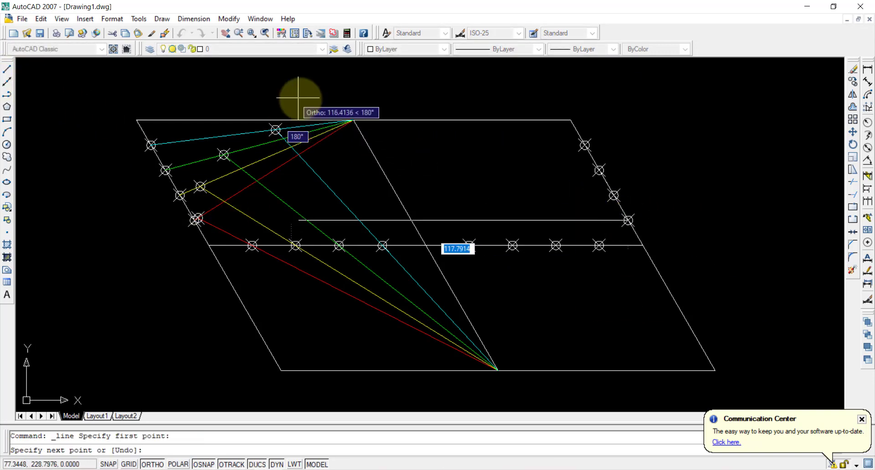
pyautogui.click(354, 120)
pyautogui.click(613, 195)
pyautogui.press('Return')
pyautogui.press('Return')
pyautogui.click(614, 196)
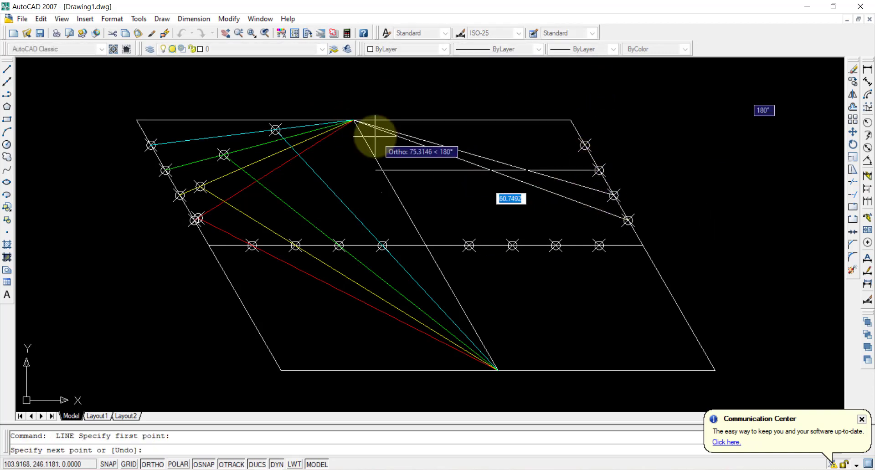
pyautogui.click(354, 120)
pyautogui.click(585, 145)
pyautogui.press('Return')
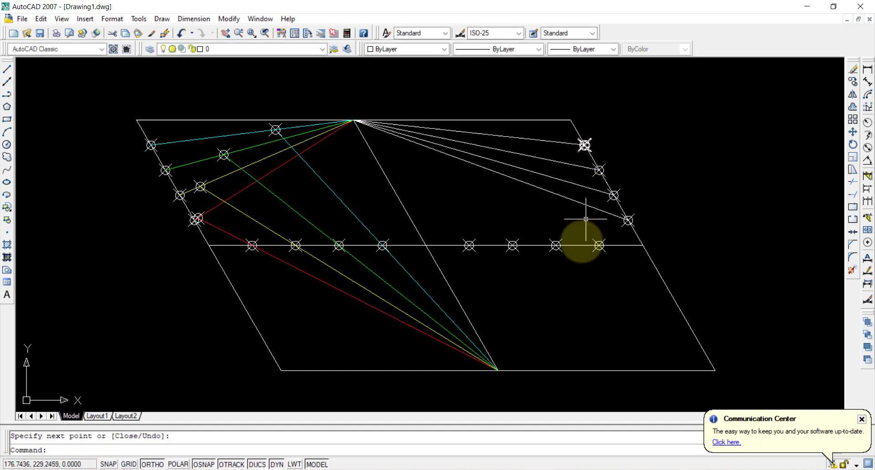
# Step: Draw lines from the bottom edge's midpoint to each of the four division points on the horizontal center line's right half
pyautogui.press('Return')
pyautogui.click(498, 370)
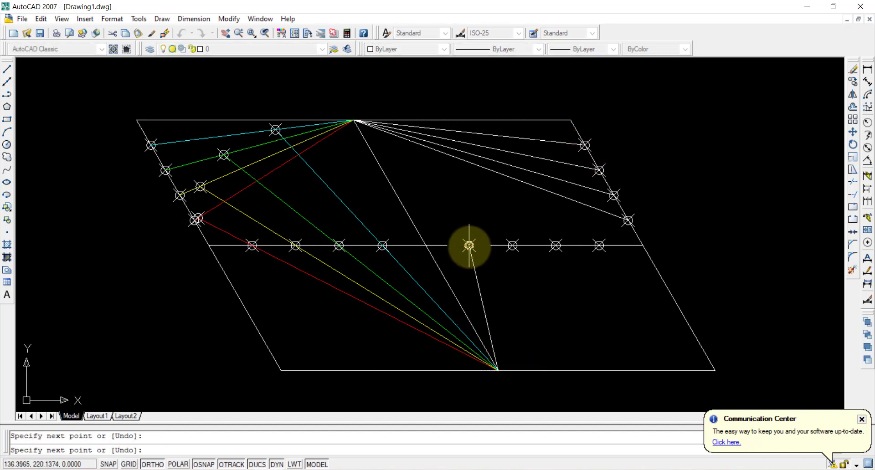
pyautogui.click(469, 245)
pyautogui.press('Return')
pyautogui.press('Return')
pyautogui.click(498, 370)
pyautogui.click(513, 246)
pyautogui.press('Return')
pyautogui.press('Return')
pyautogui.click(498, 371)
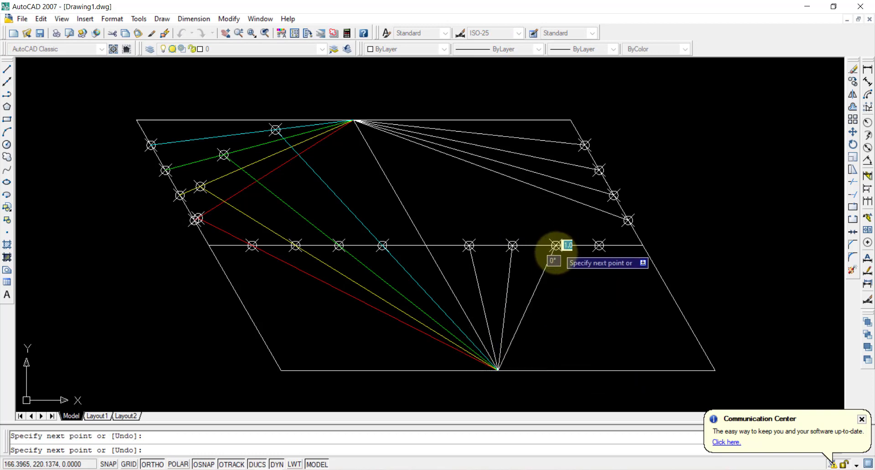
pyautogui.press('Return')
pyautogui.press('Return')
pyautogui.click(498, 371)
pyautogui.click(599, 246)
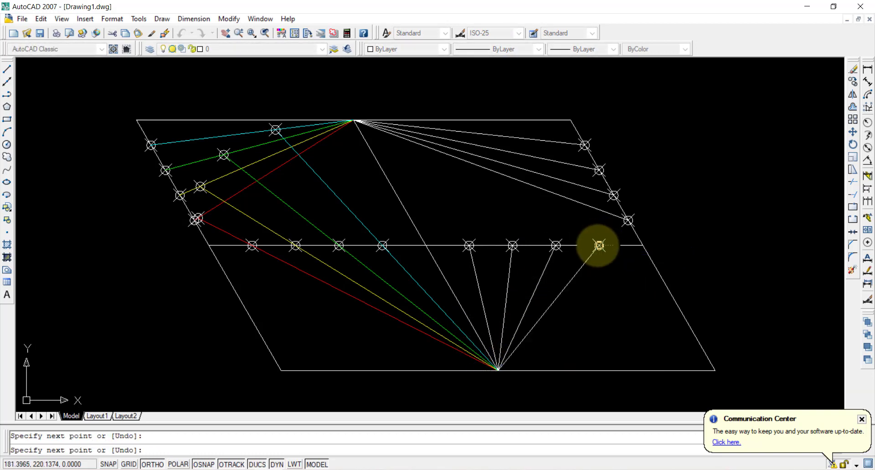
pyautogui.press('Return')
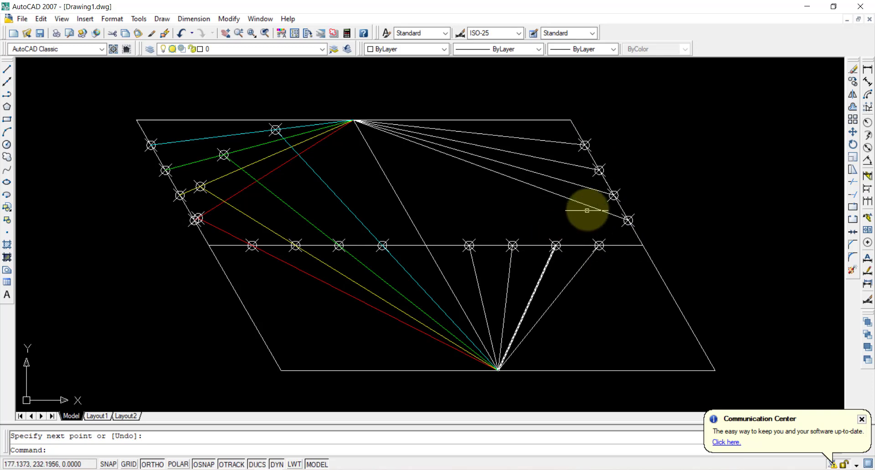
pyautogui.press('Escape')
pyautogui.click(574, 200)
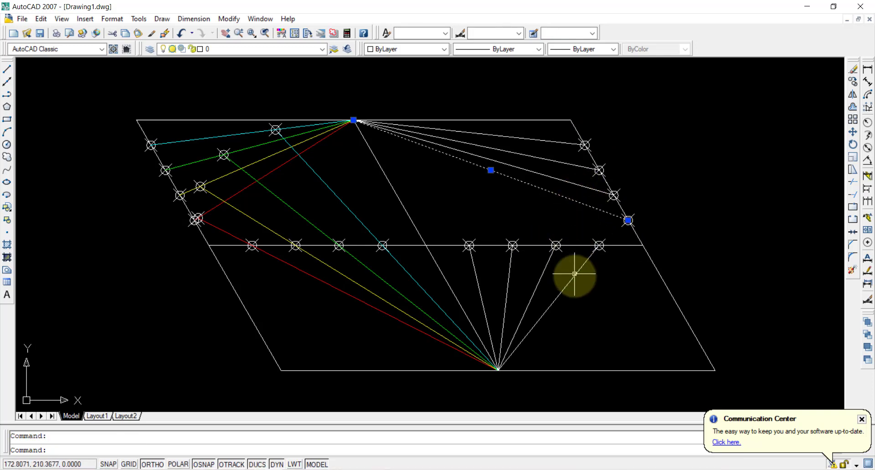
pyautogui.click(571, 281)
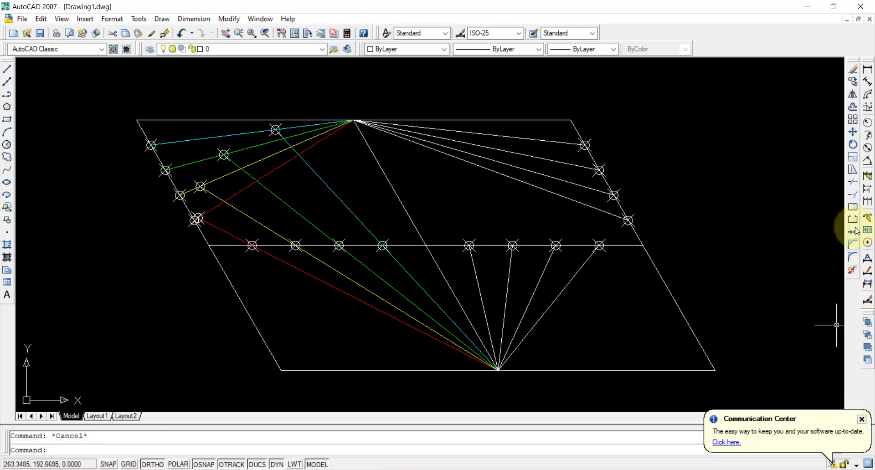
# Step: Extend the two rightmost lines of the lower fan up to the matching two lowest lines of the right upper fan
pyautogui.click(852, 196)
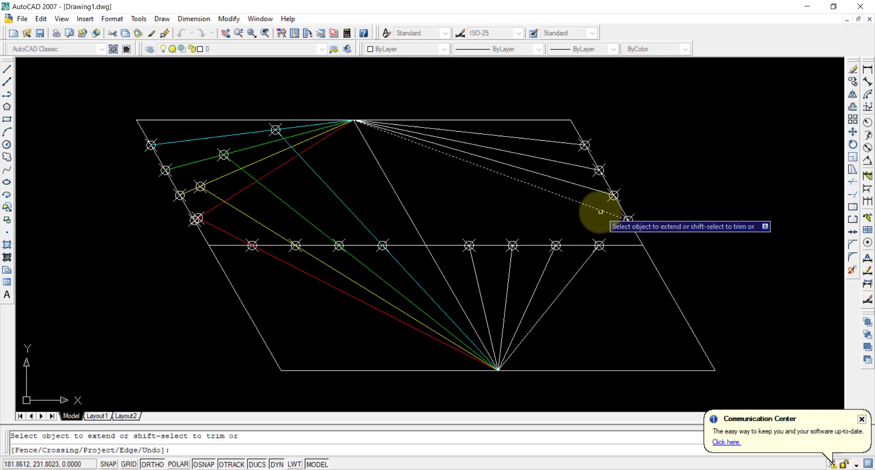
pyautogui.click(595, 248)
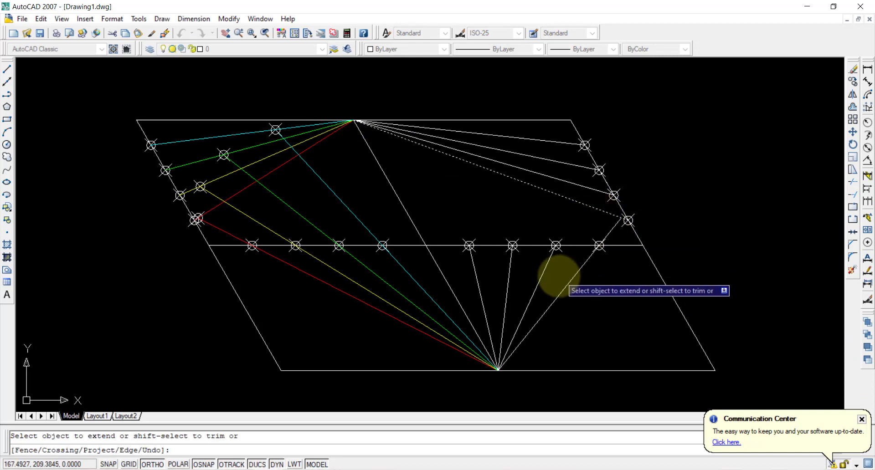
pyautogui.press('Return')
pyautogui.press('Return')
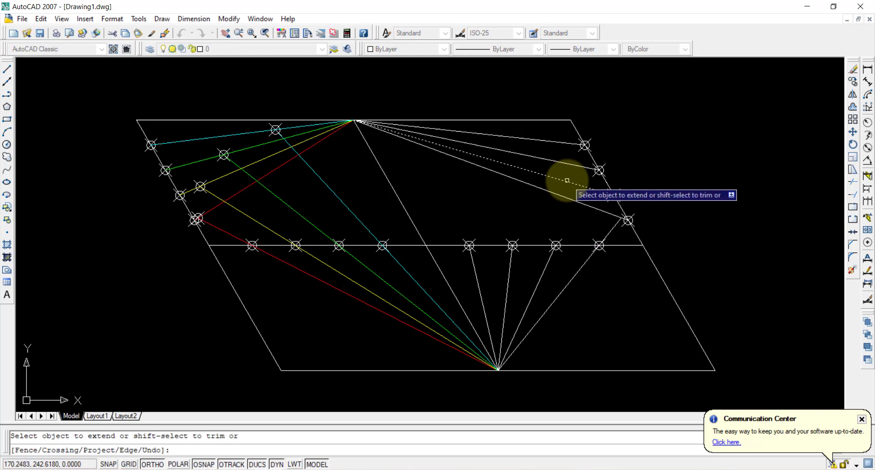
pyautogui.click(567, 180)
pyautogui.press('Return')
pyautogui.press('Return')
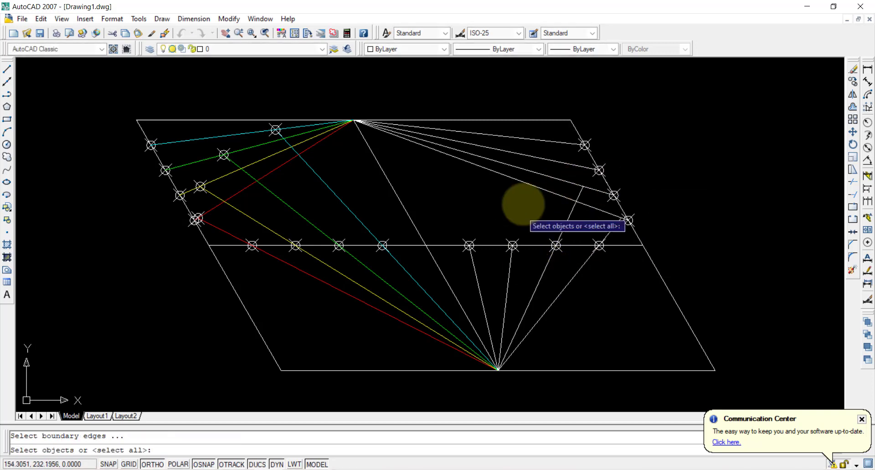
pyautogui.press('Return')
pyautogui.press('Return')
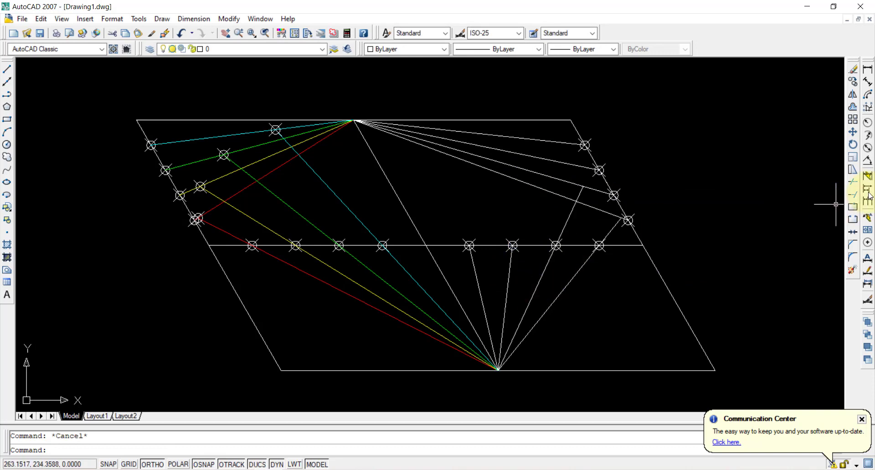
# Step: Extend the remaining two white lines of the lower fan up to the matching two highest lines of the right upper fan
pyautogui.click(854, 195)
pyautogui.click(536, 156)
pyautogui.press('Return')
pyautogui.click(512, 258)
pyautogui.press('Return')
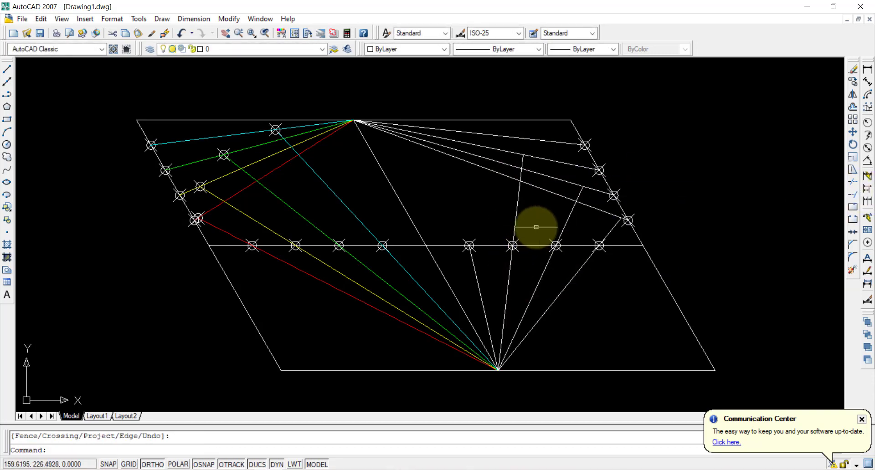
pyautogui.press('Return')
pyautogui.click(522, 137)
pyautogui.press('Return')
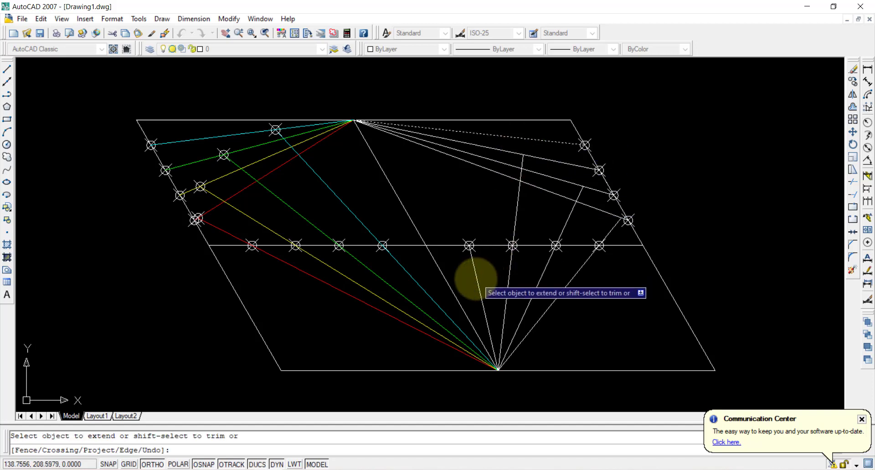
pyautogui.click(473, 260)
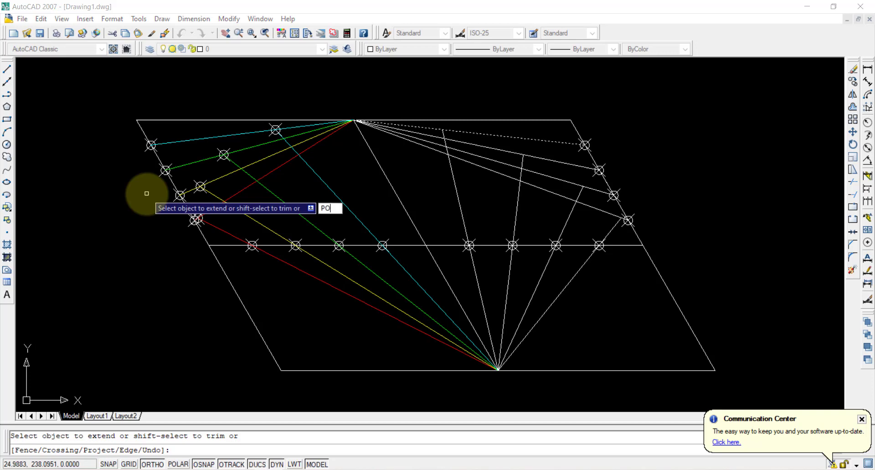
pyautogui.press('Escape')
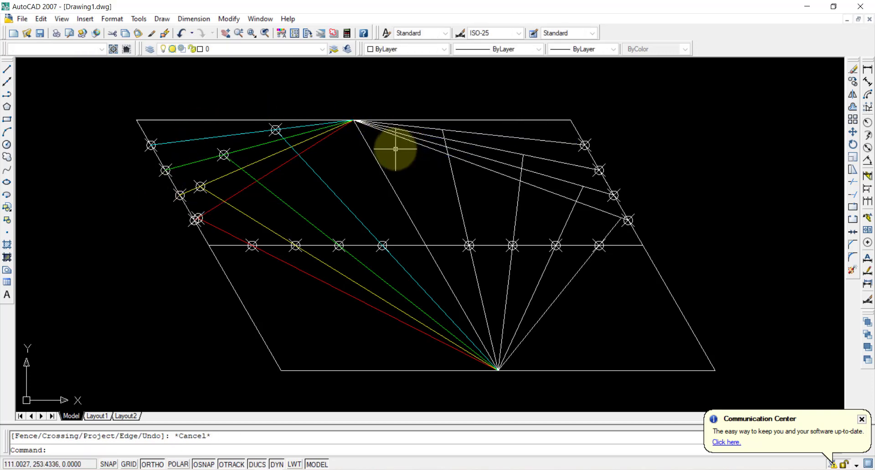
# Step: Place points at the four intersections of the right-hand fans, both ends of the horizontal center line and the top edge's midpoint
pyautogui.write('PO')
pyautogui.press('Return')
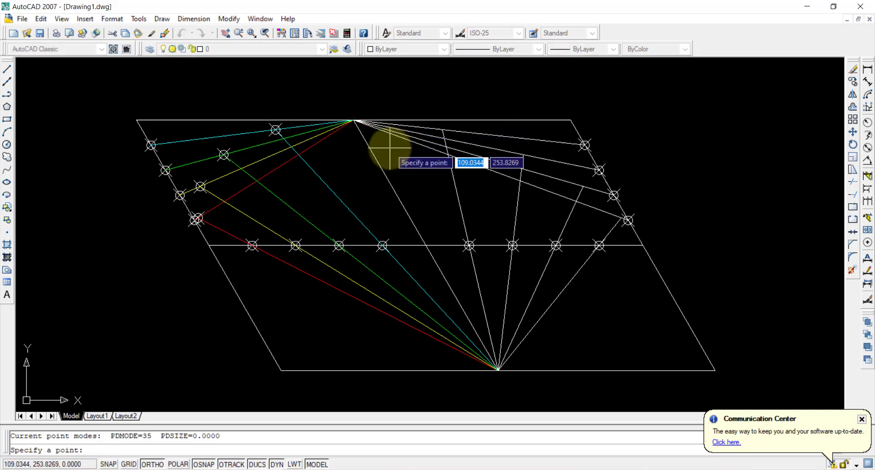
pyautogui.click(442, 130)
pyautogui.click(523, 155)
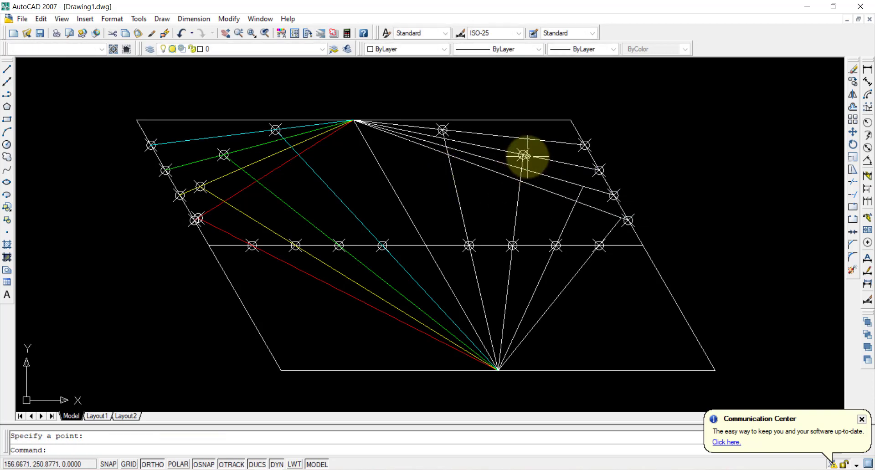
pyautogui.click(584, 186)
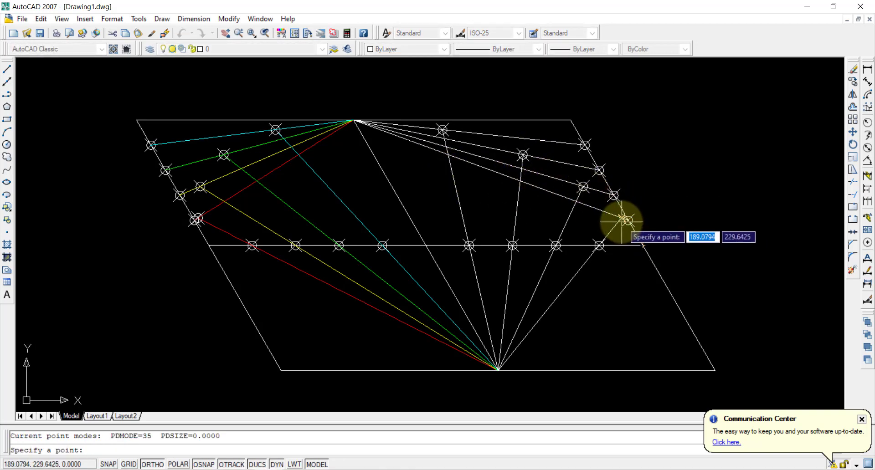
pyautogui.click(643, 245)
pyautogui.press('Return')
pyautogui.click(209, 246)
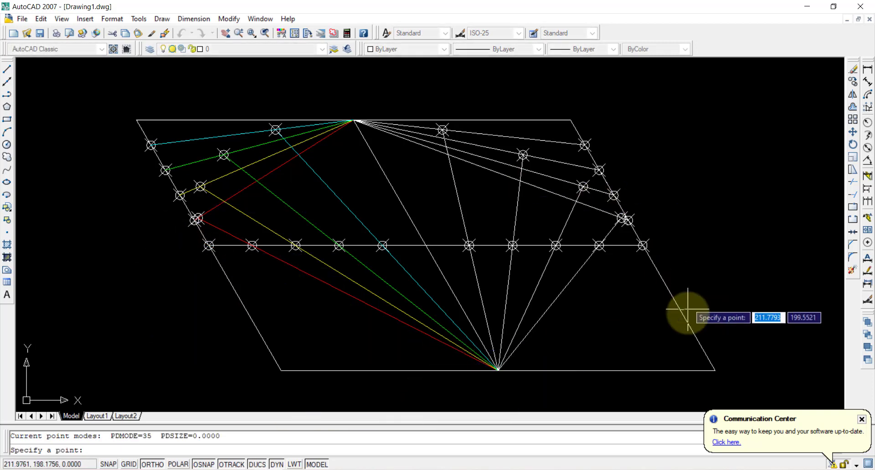
pyautogui.click(354, 120)
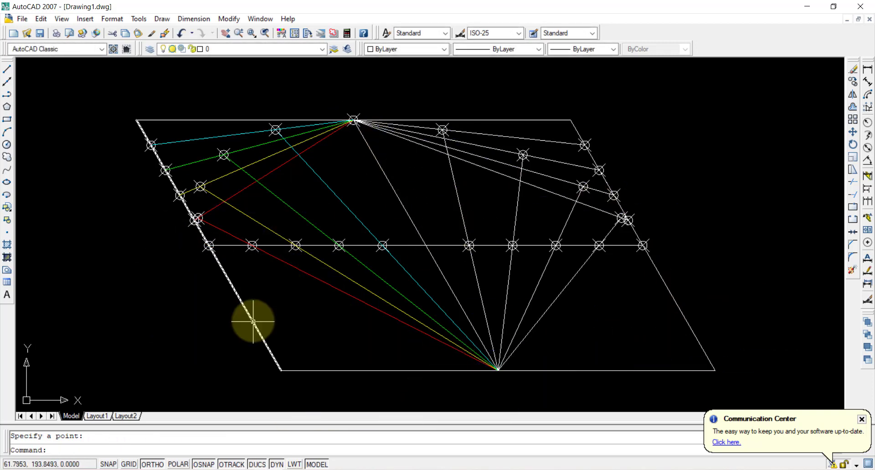
# Step: Draw a polyline from the horizontal center line's left end through the intersection points and top edge's midpoint to its right end
pyautogui.click(7, 95)
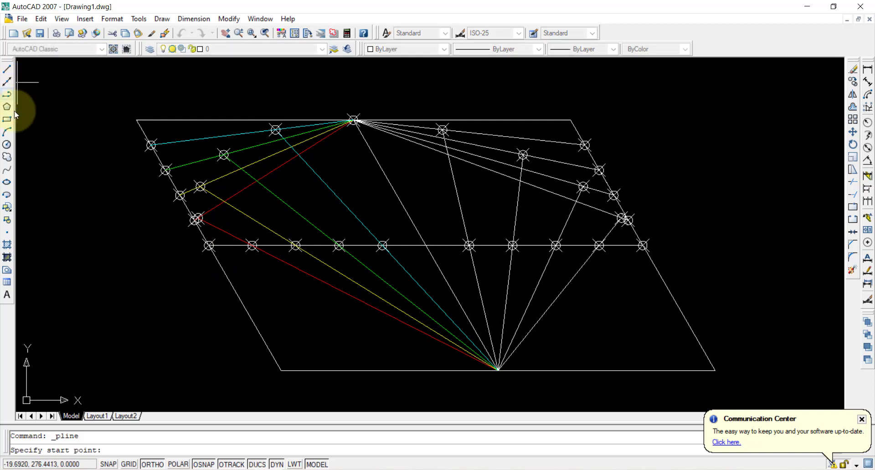
pyautogui.click(209, 246)
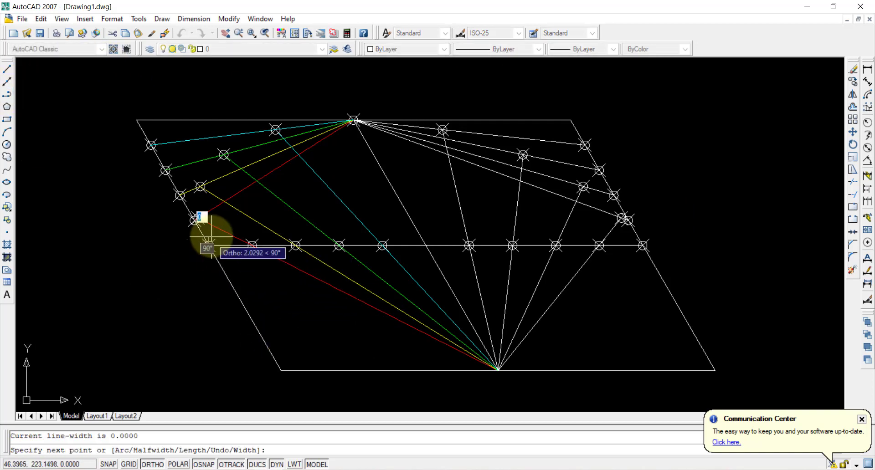
pyautogui.click(196, 220)
pyautogui.click(200, 187)
pyautogui.click(224, 155)
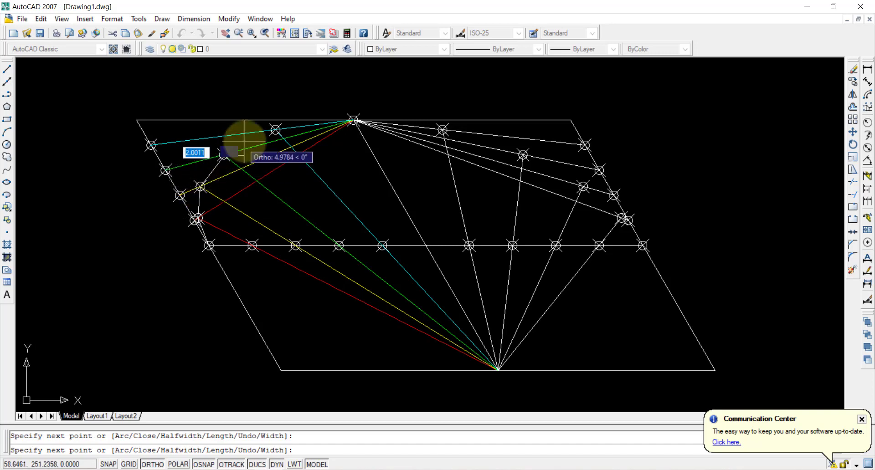
pyautogui.click(275, 130)
pyautogui.click(353, 121)
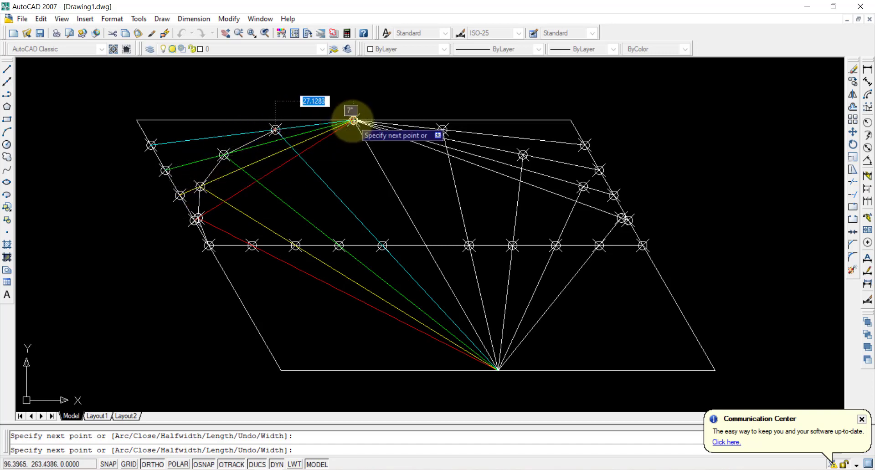
pyautogui.click(443, 130)
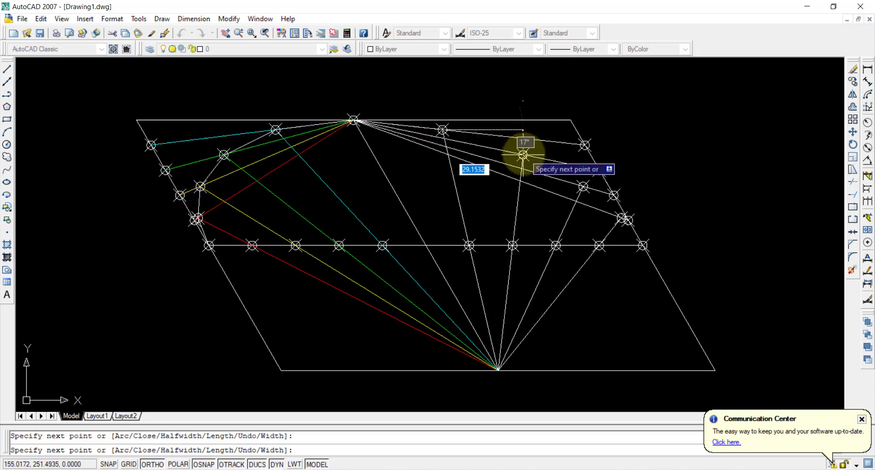
pyautogui.click(523, 155)
pyautogui.click(584, 187)
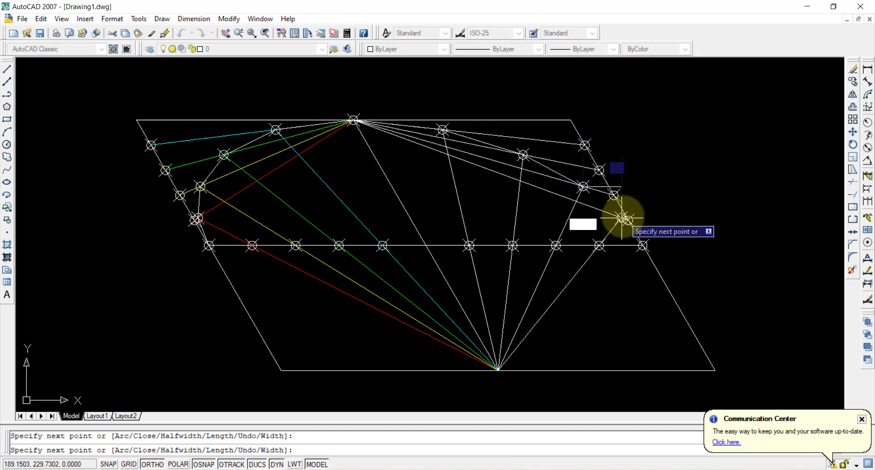
pyautogui.click(623, 219)
pyautogui.click(643, 245)
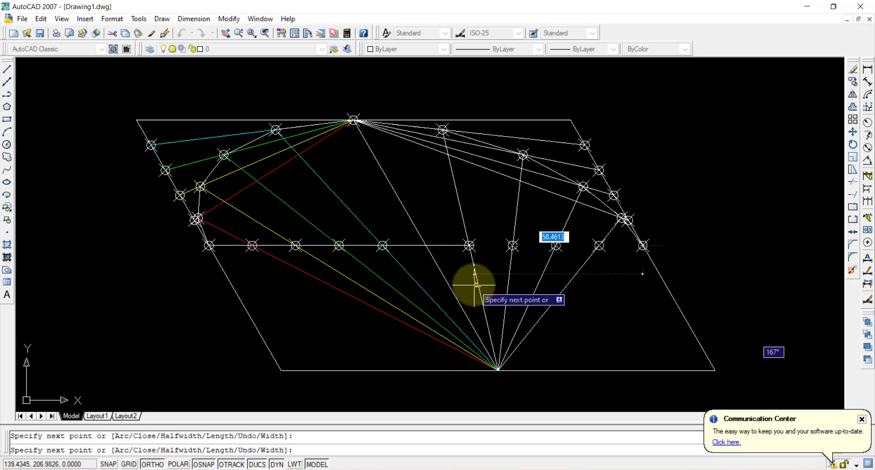
pyautogui.press('Escape')
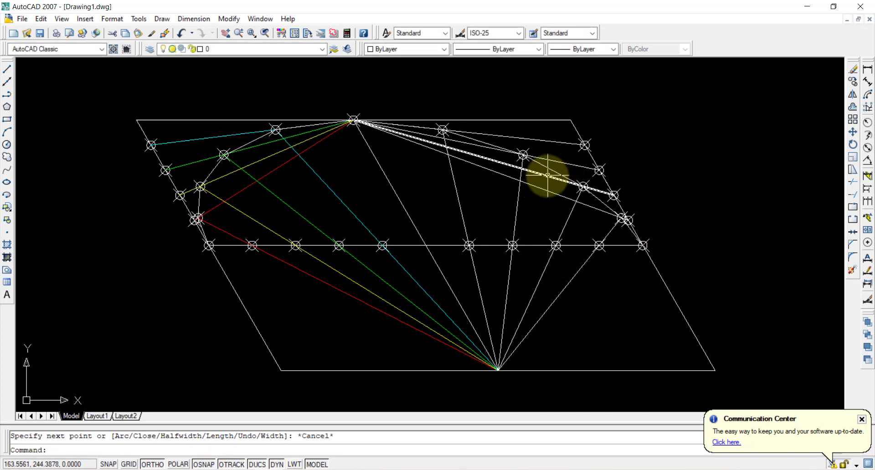
# Step: Turn on lineweight display and set the upper half-ellipse polyline's lineweight to 0.40 mm
pyautogui.click(552, 171)
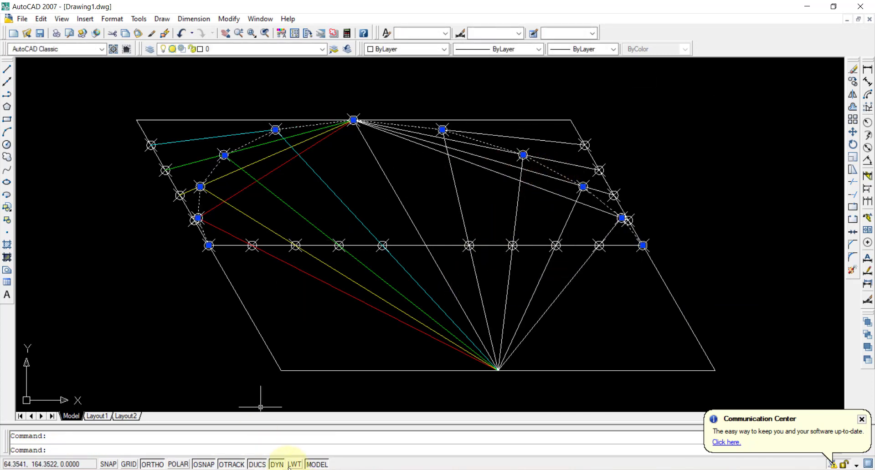
pyautogui.click(586, 50)
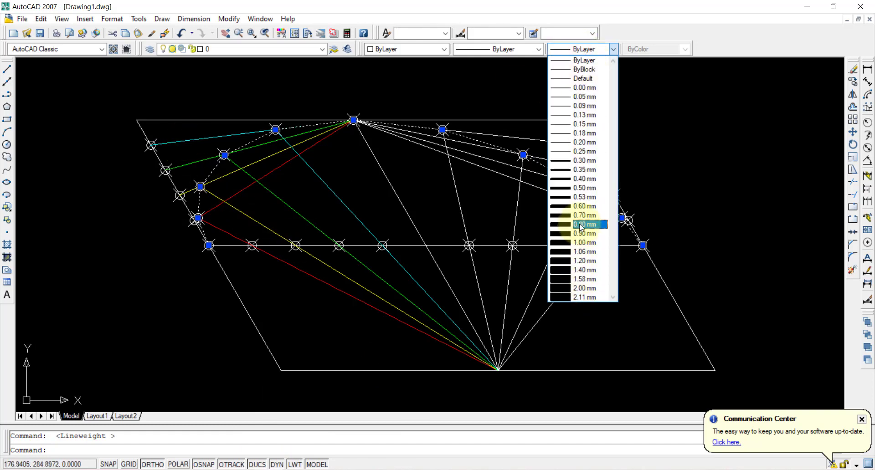
pyautogui.click(588, 188)
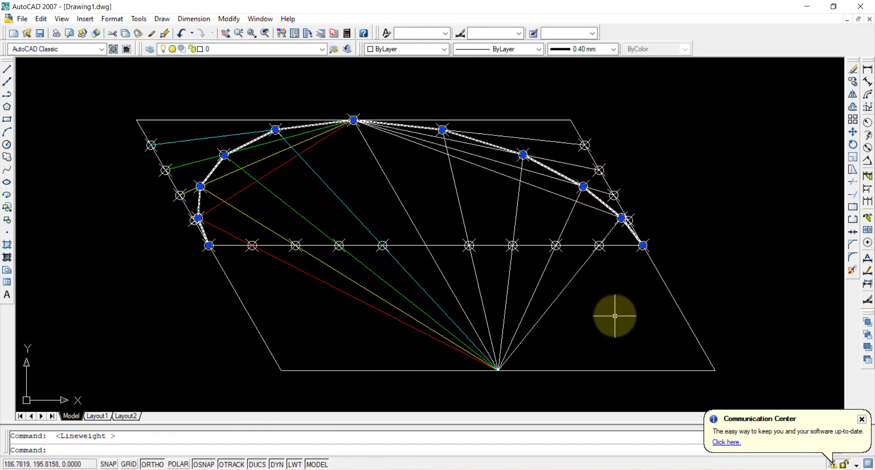
# Step: Colour the upper half-ellipse polyline red and smooth it into a curve with the polyline edit Fit option
pyautogui.click(424, 51)
pyautogui.click(392, 76)
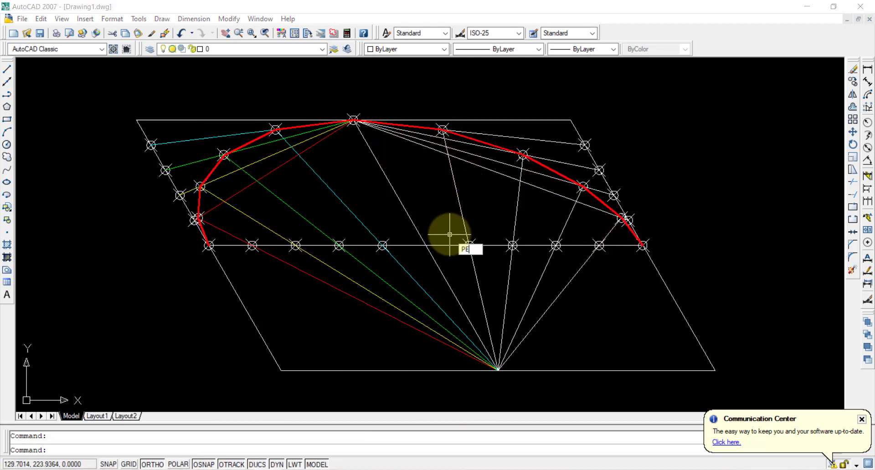
pyautogui.press('Return')
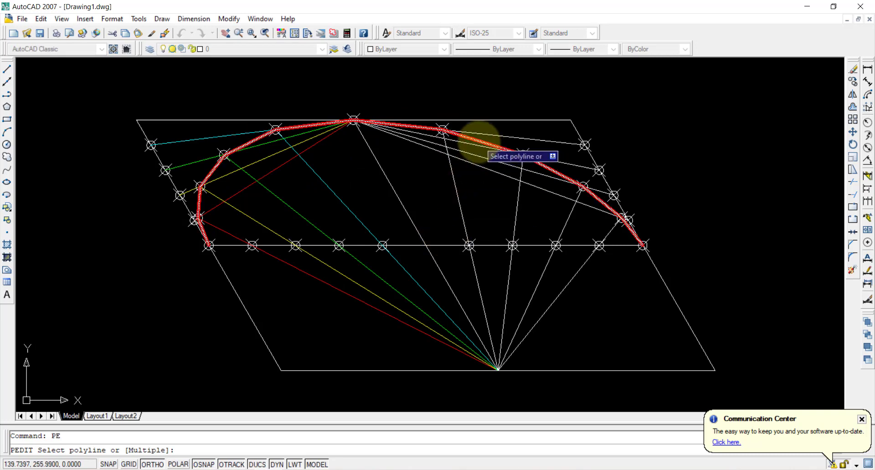
pyautogui.click(479, 142)
pyautogui.click(524, 218)
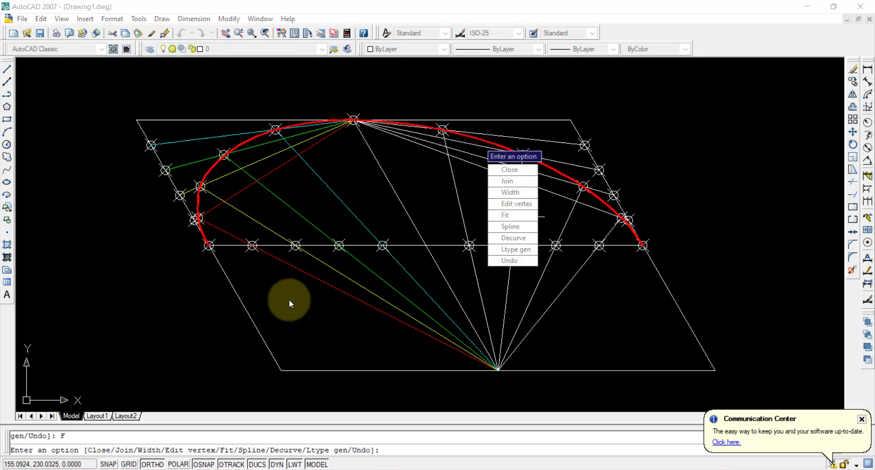
pyautogui.moveTo(710, 269); pyautogui.dragTo(606, 257, button='middle')
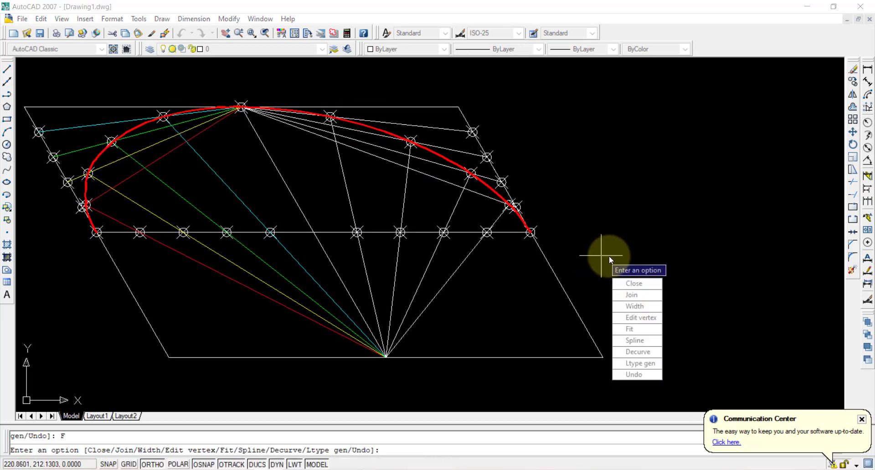
pyautogui.press('Escape')
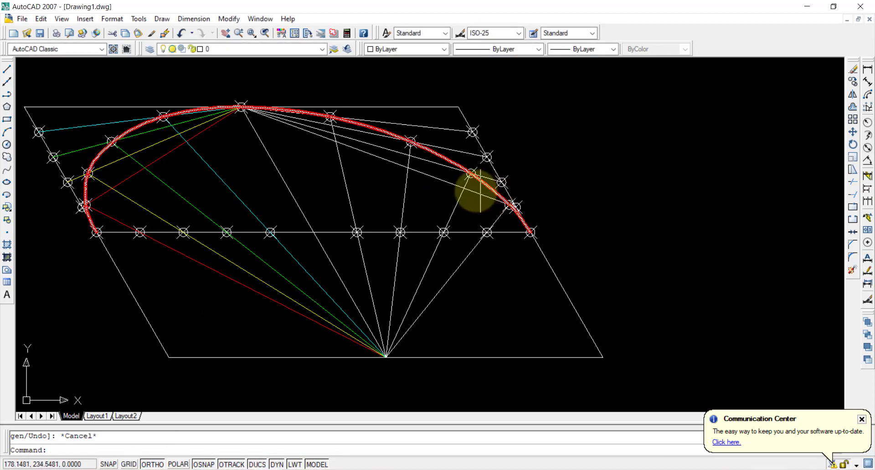
# Step: Try mirroring the red half-ellipse about the horizontal center line, and erase the mirrored copy
pyautogui.click(445, 158)
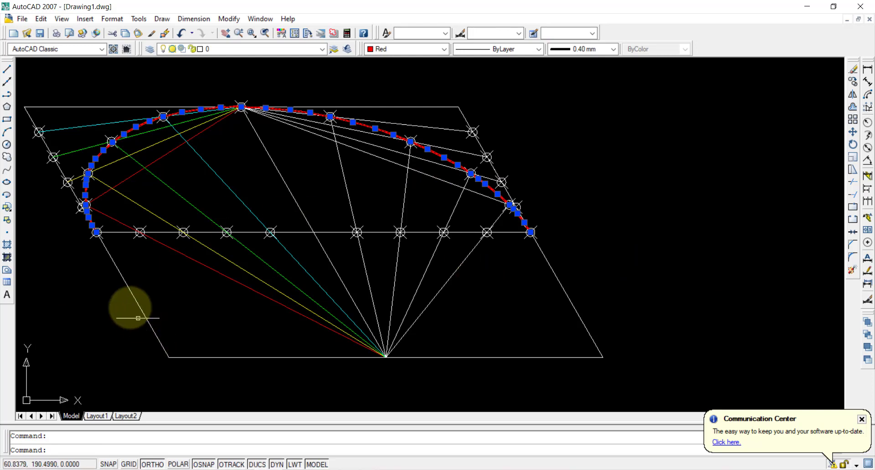
pyautogui.click(854, 94)
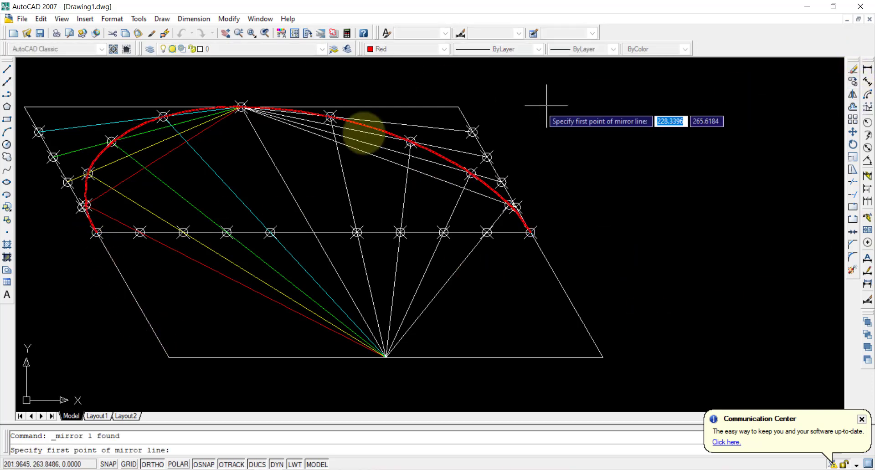
pyautogui.click(97, 232)
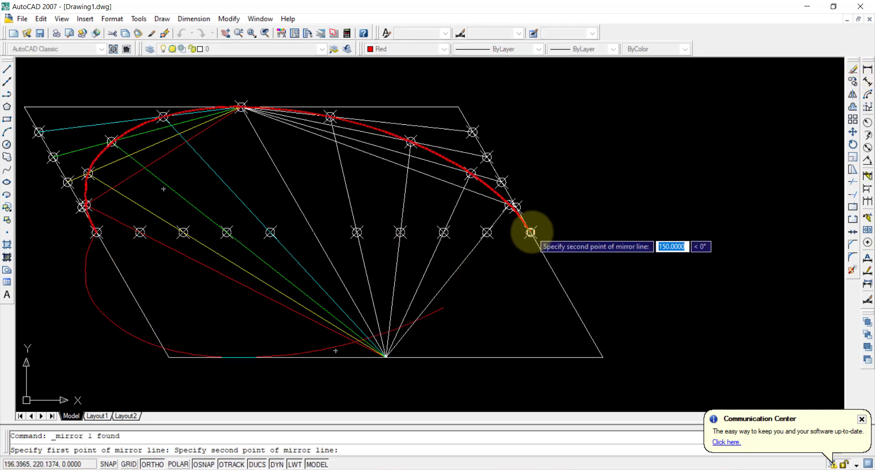
pyautogui.click(531, 232)
pyautogui.press('Return')
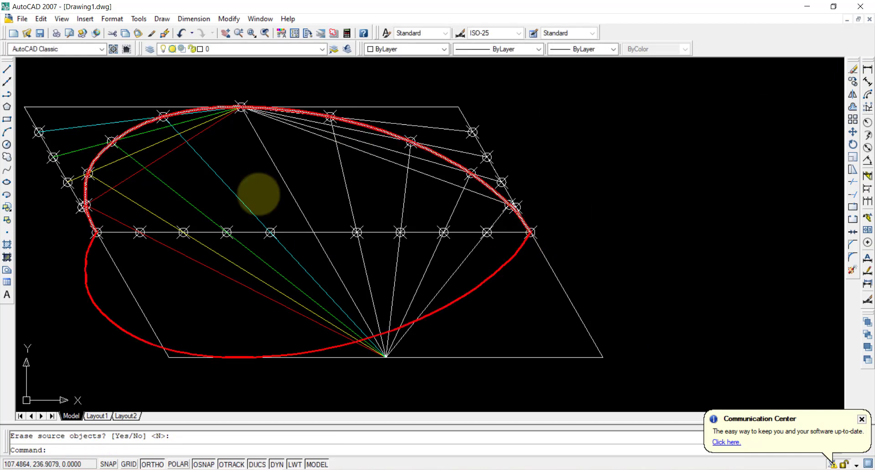
pyautogui.click(95, 303)
pyautogui.press('Delete')
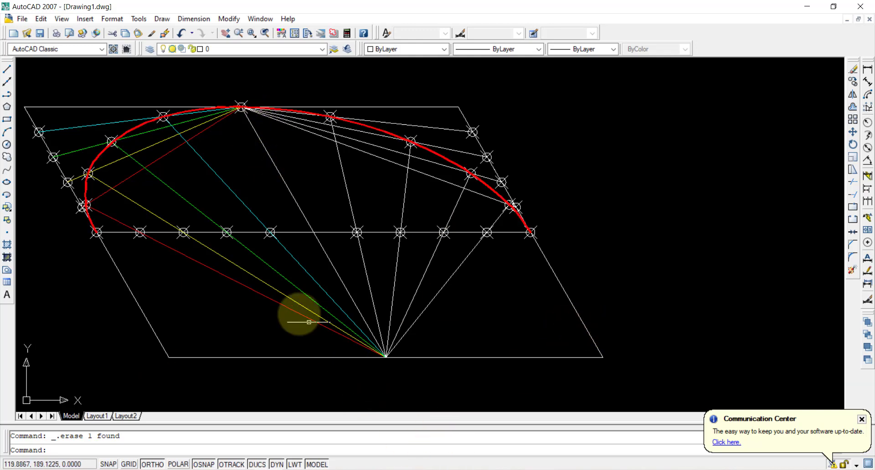
# Step: Copy the red half-ellipse horizontally to the empty area just right of the parallelogram, using its left end as base point
pyautogui.click(130, 132)
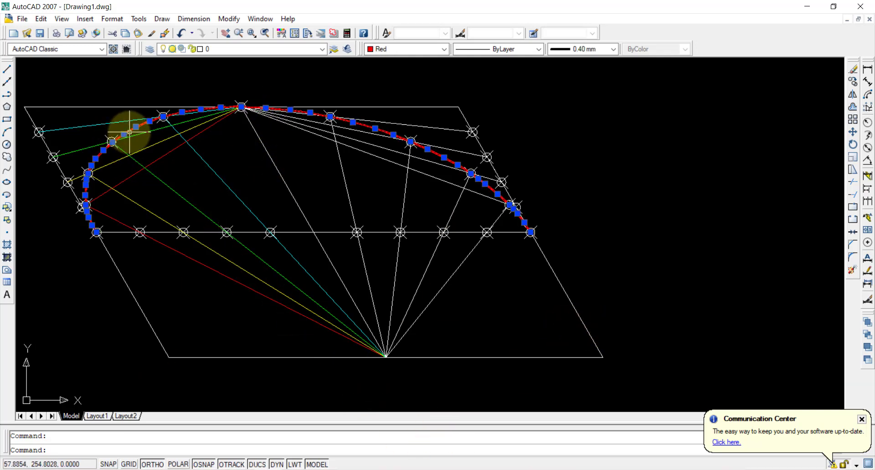
pyautogui.click(853, 82)
pyautogui.click(97, 232)
pyautogui.click(566, 232)
pyautogui.press('Escape')
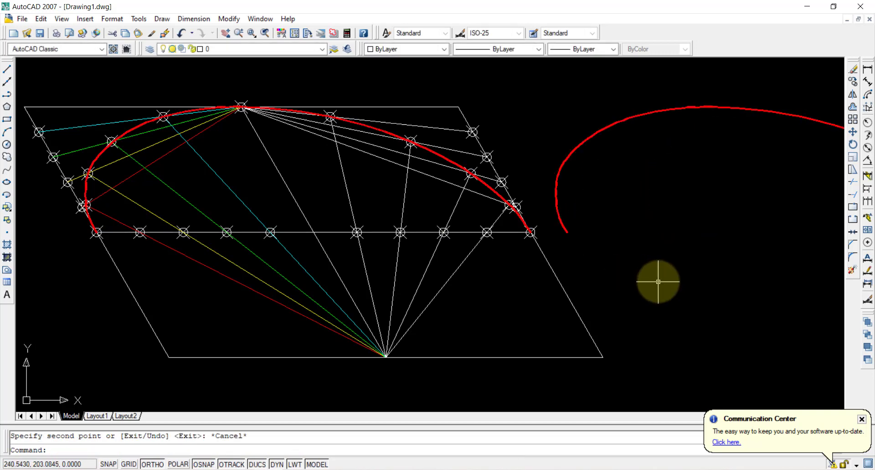
# Step: Rotate the copied half-ellipse 180° about its right endpoint
pyautogui.scroll(-3, 688, 285)
pyautogui.moveTo(673, 279); pyautogui.dragTo(511, 253, button='middle')
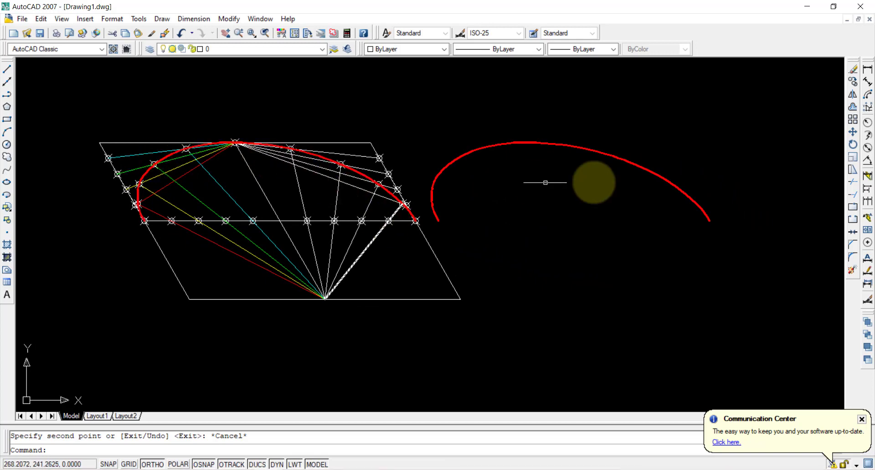
pyautogui.click(641, 166)
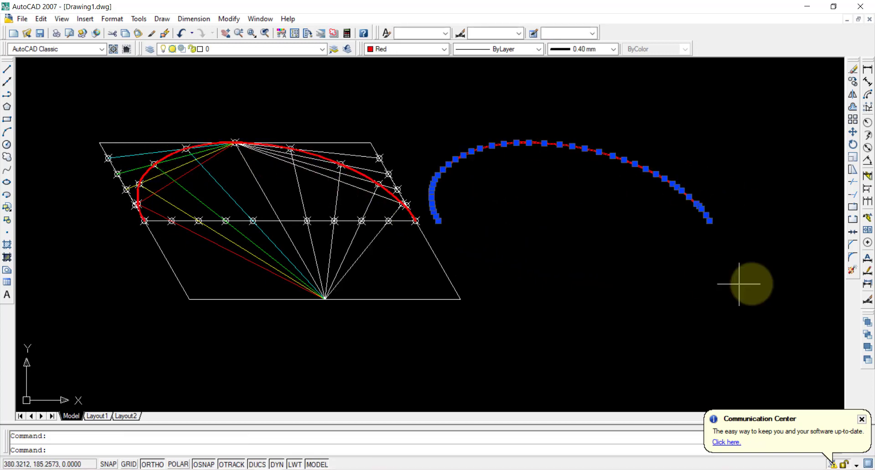
pyautogui.click(853, 145)
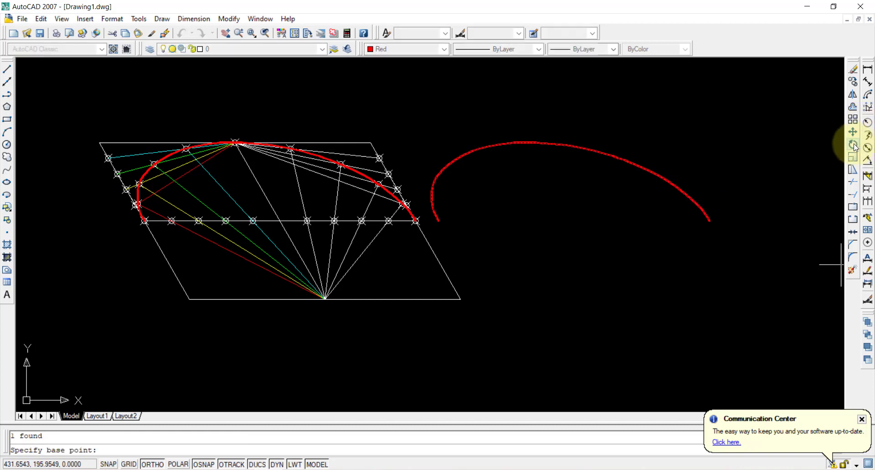
pyautogui.click(709, 220)
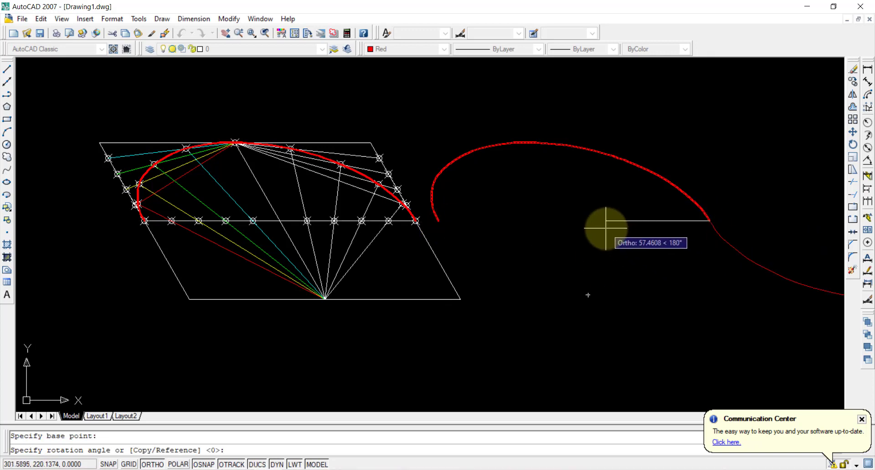
pyautogui.write('180')
pyautogui.press('Return')
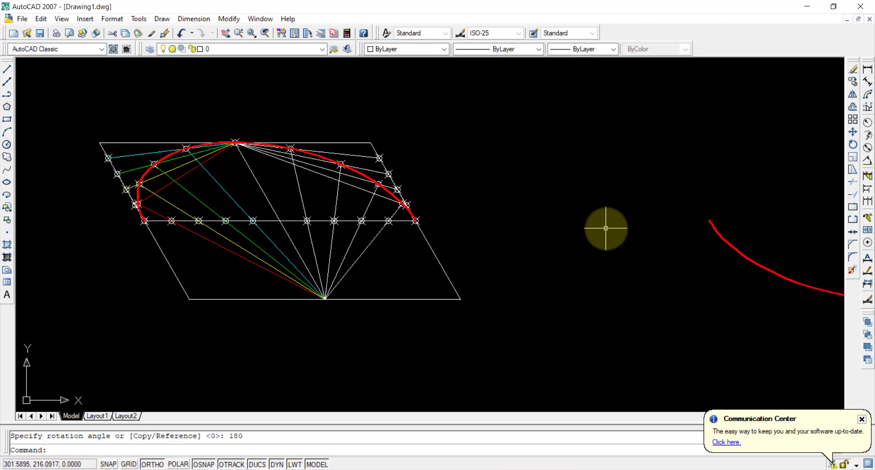
# Step: Move the rotated half-ellipse by its left endpoint onto the left end of the horizontal center line to close the ellipse
pyautogui.scroll(-3, 711, 283)
pyautogui.moveTo(711, 283); pyautogui.dragTo(555, 257, button='middle')
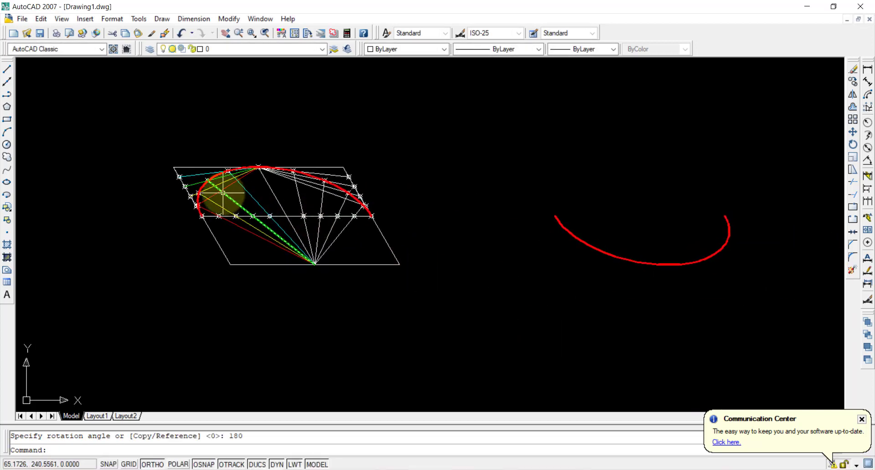
pyautogui.scroll(2, 449, 250)
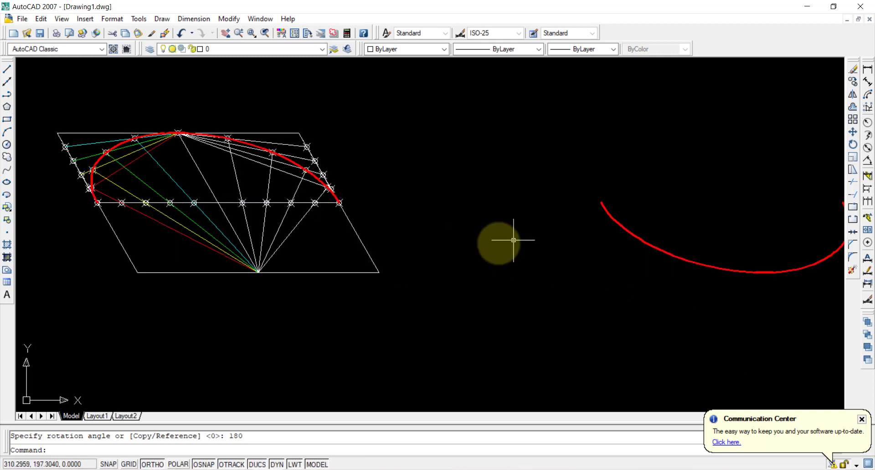
pyautogui.click(610, 212)
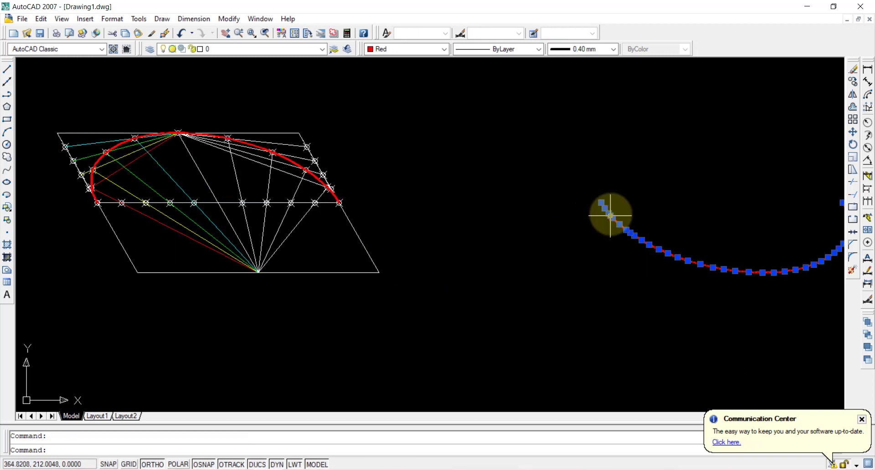
pyautogui.click(853, 134)
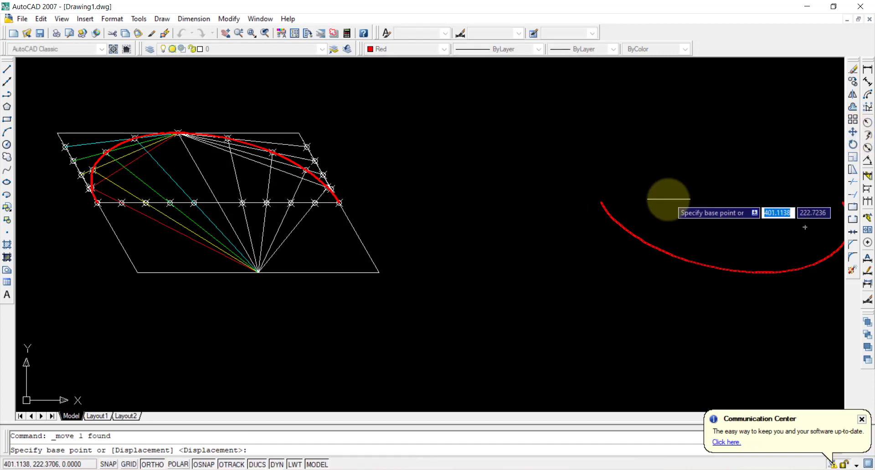
pyautogui.click(601, 203)
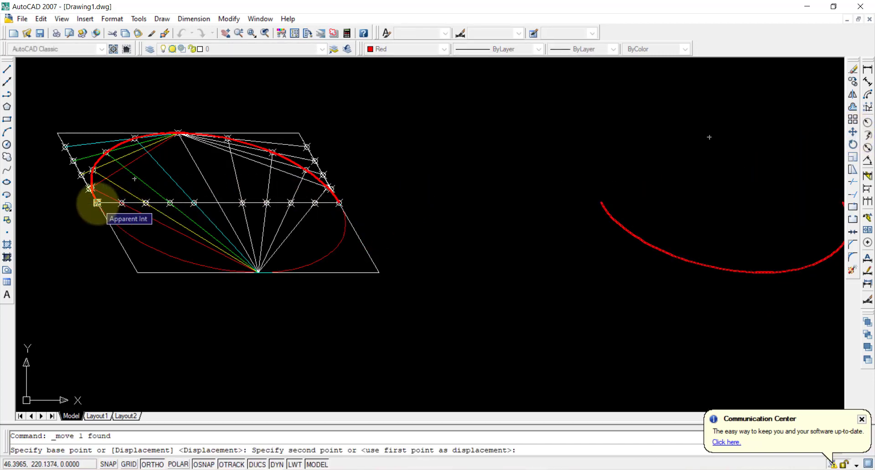
pyautogui.click(98, 203)
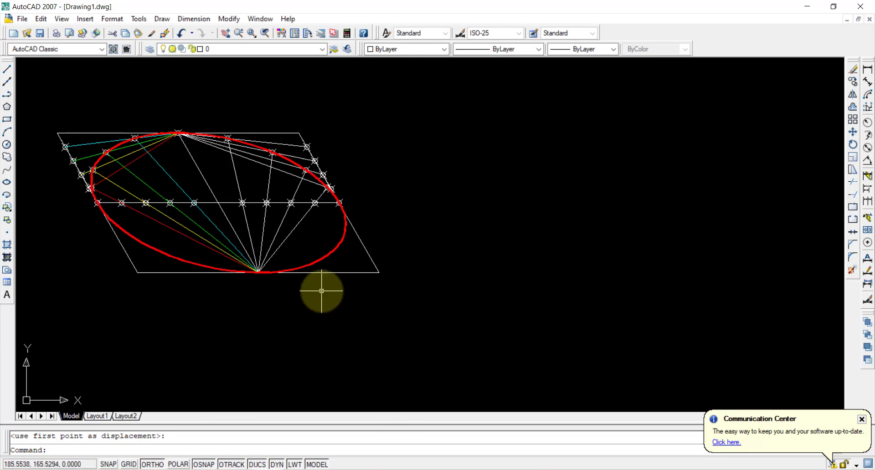
# Step: Add a linear dimension for the parallelogram's bottom edge, placed below the figure
pyautogui.write('z')
pyautogui.press('Return')
pyautogui.write('E')
pyautogui.press('Return')
pyautogui.press('Return')
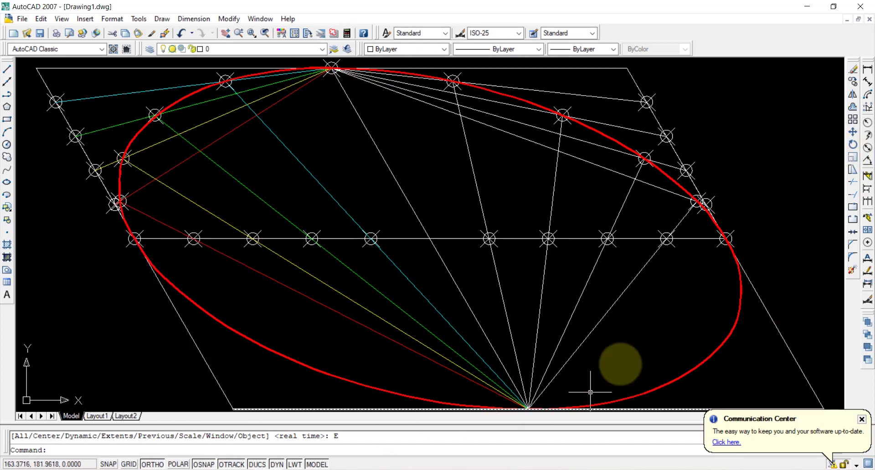
pyautogui.scroll(-3, 652, 320)
pyautogui.moveTo(653, 321); pyautogui.dragTo(588, 276, button='middle')
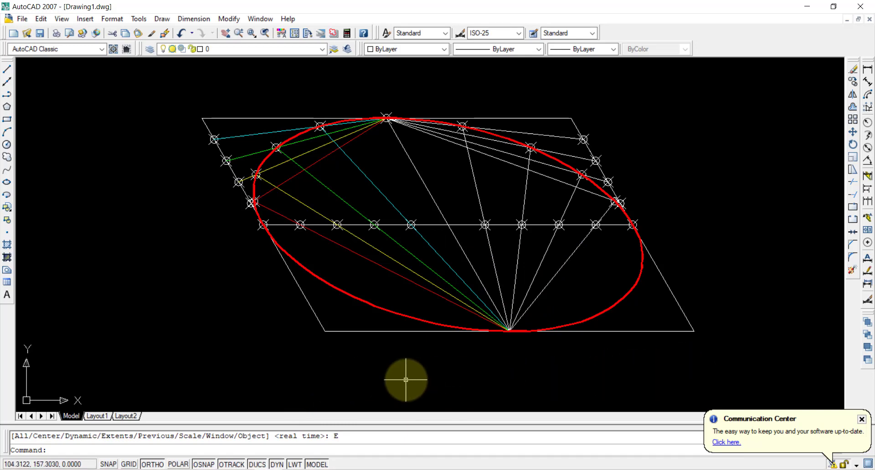
pyautogui.click(869, 69)
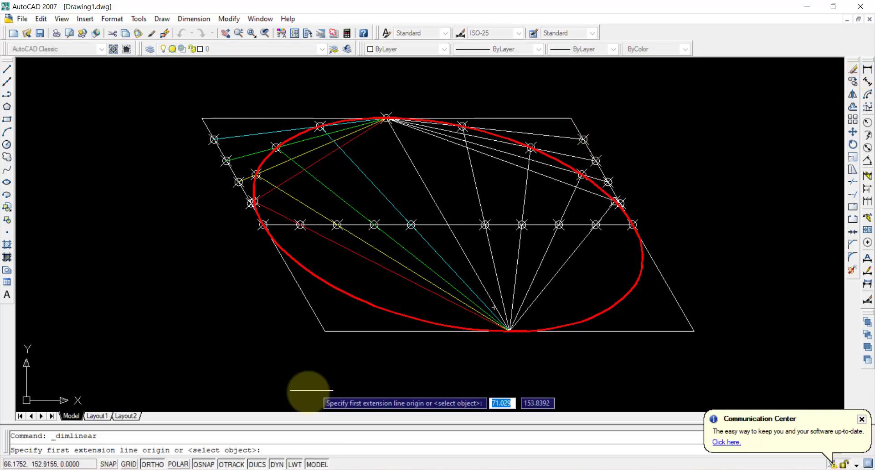
pyautogui.click(324, 331)
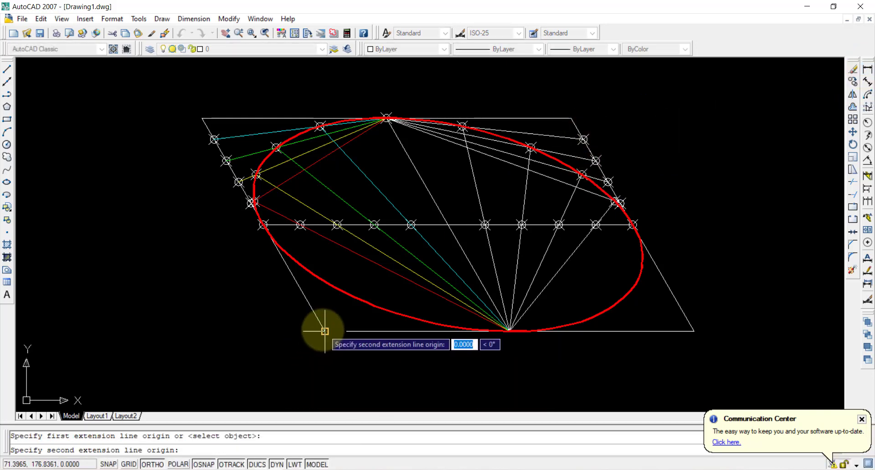
pyautogui.click(694, 331)
pyautogui.click(659, 379)
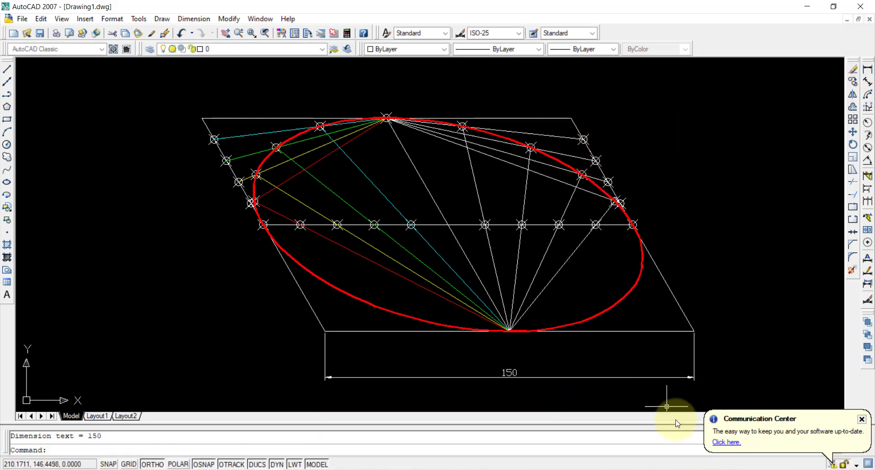
# Step: Try a vertical linear dimension between the ends of the parallelogram's right side, and erase it
pyautogui.click(868, 69)
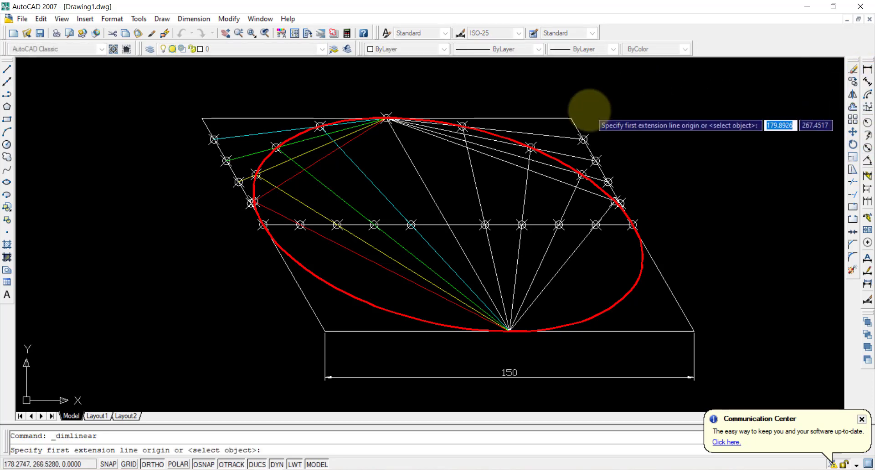
pyautogui.click(572, 119)
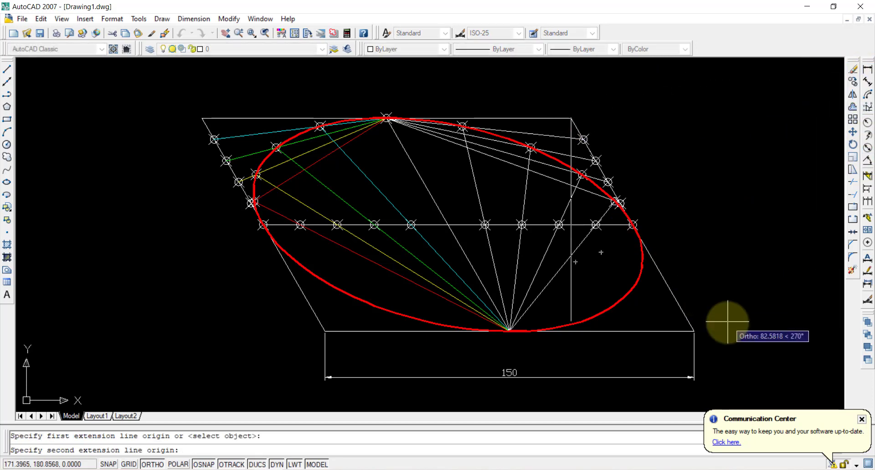
pyautogui.click(694, 332)
pyautogui.click(765, 335)
pyautogui.scroll(2, 762, 230)
pyautogui.scroll(-3, 784, 246)
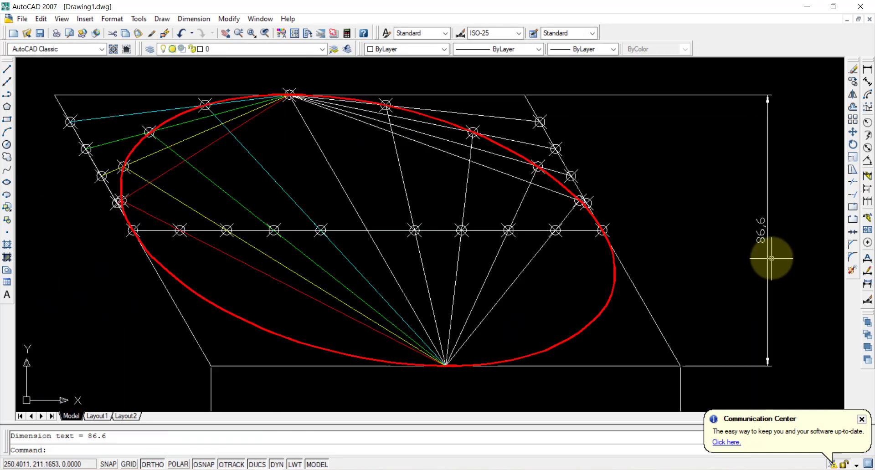
pyautogui.scroll(-2, 768, 258)
pyautogui.press('Delete')
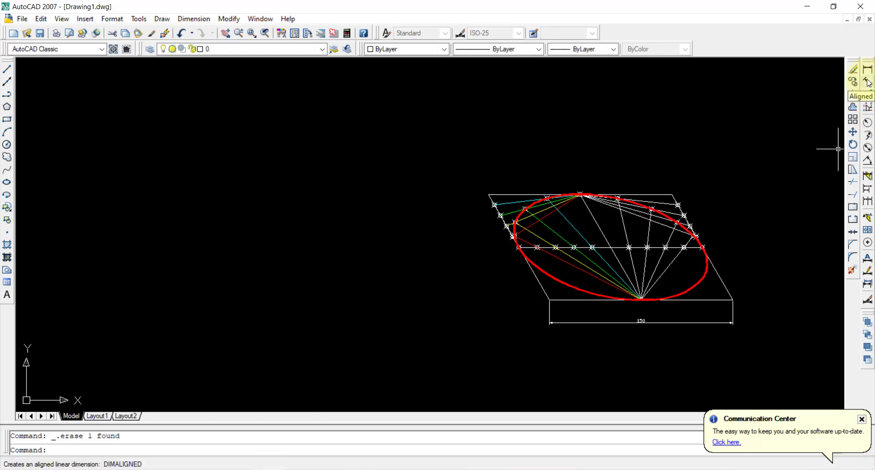
# Step: Add an aligned dimension along the parallelogram's slanted right side, placed outside the figure
pyautogui.scroll(4, 798, 275)
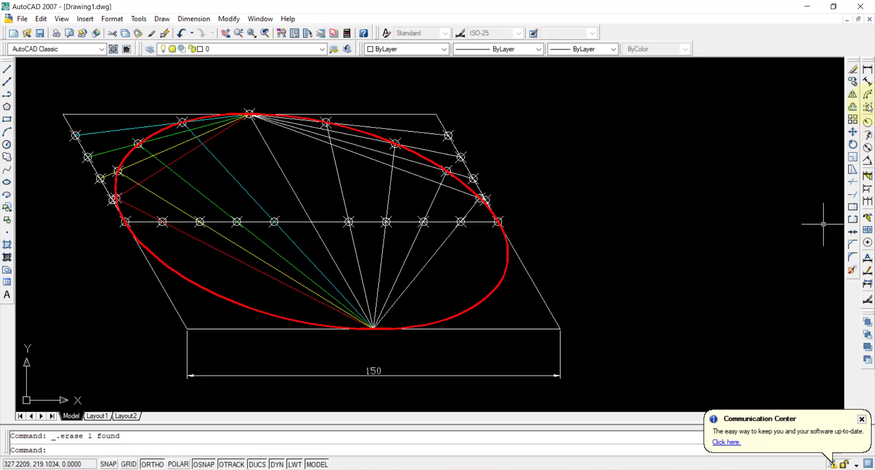
pyautogui.click(869, 83)
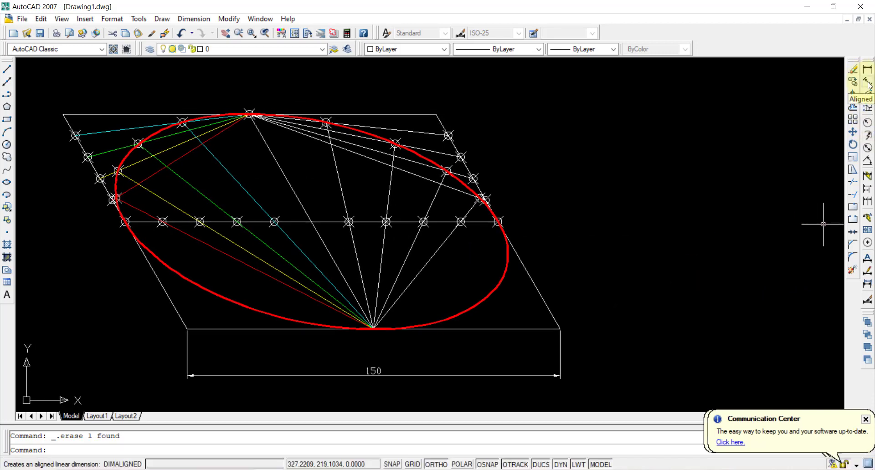
pyautogui.click(437, 114)
pyautogui.click(560, 329)
pyautogui.click(610, 291)
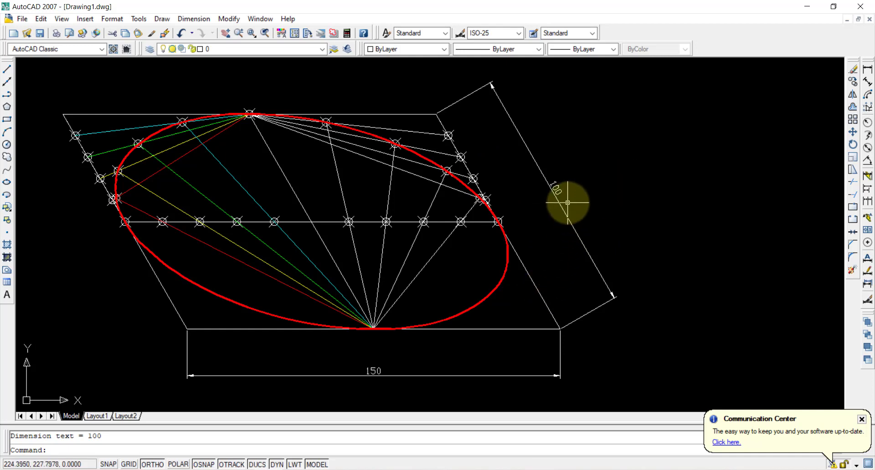
# Step: Add an angular dimension between the parallelogram's left side and bottom edge, placed inside the lower-left corner
pyautogui.click(868, 161)
pyautogui.click(175, 312)
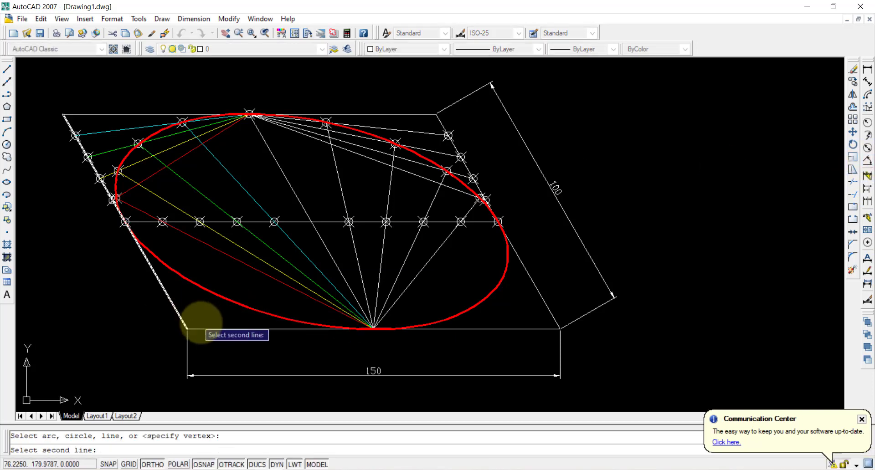
pyautogui.click(204, 329)
pyautogui.click(199, 314)
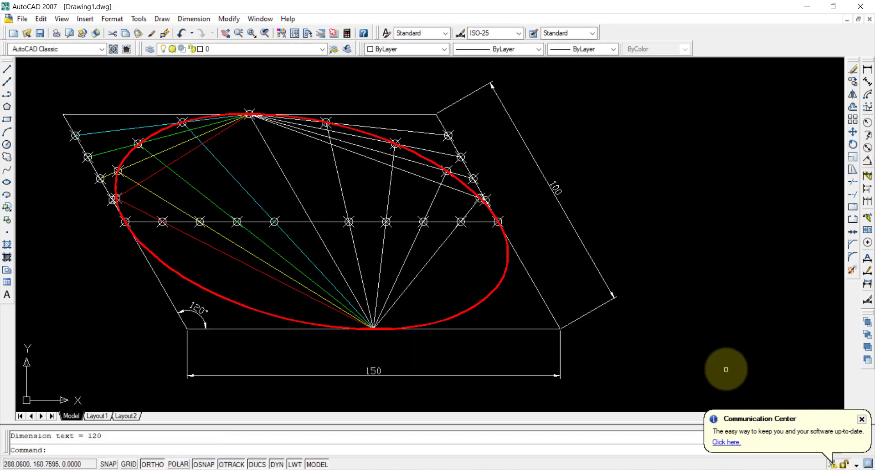
pyautogui.moveTo(590, 310)
pyautogui.mouseDown(button='middle')
pyautogui.moveTo(634, 296)
pyautogui.moveTo(576, 291)
pyautogui.moveTo(580, 264)
pyautogui.mouseUp(button='middle')
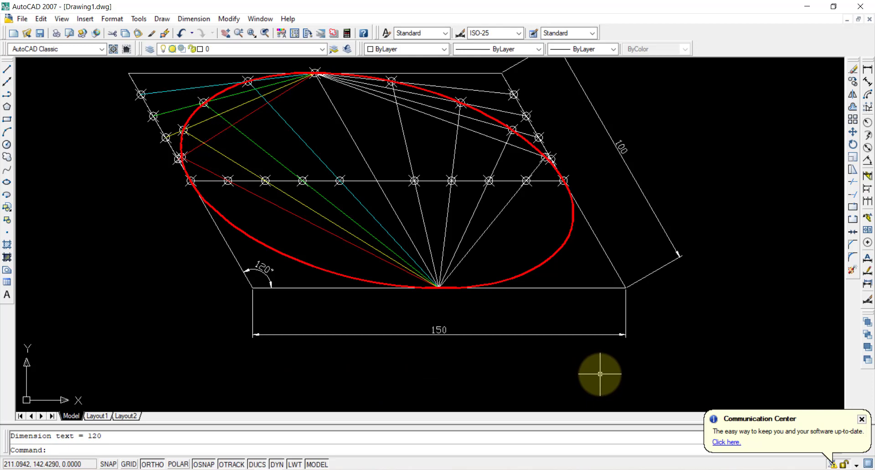
pyautogui.moveTo(600, 373); pyautogui.dragTo(598, 397, button='middle')
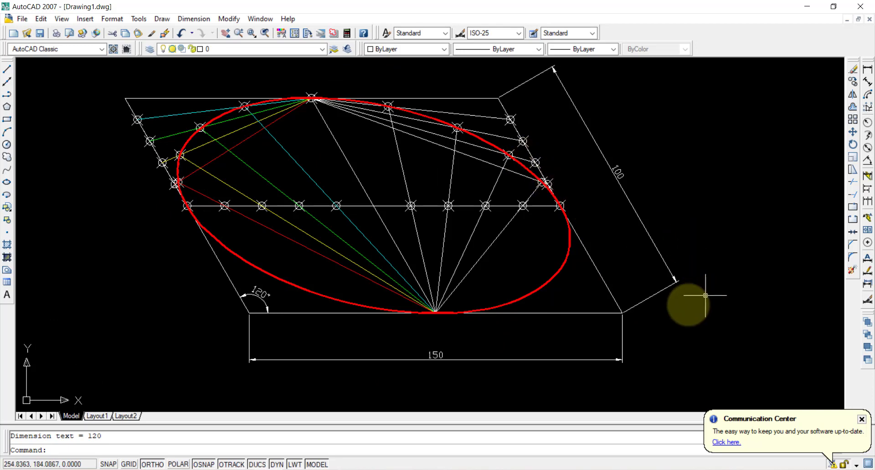
pyautogui.moveTo(505, 291)
pyautogui.mouseDown(button='middle')
pyautogui.moveTo(505, 275)
pyautogui.moveTo(505, 297)
pyautogui.mouseUp(button='middle')
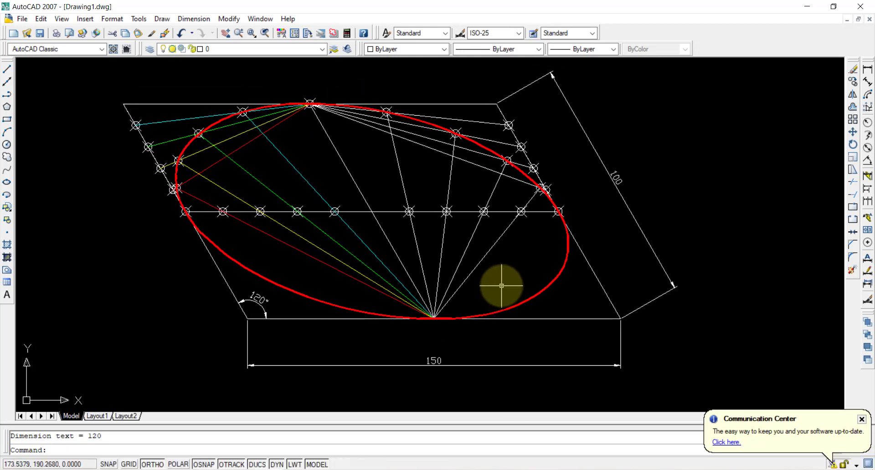